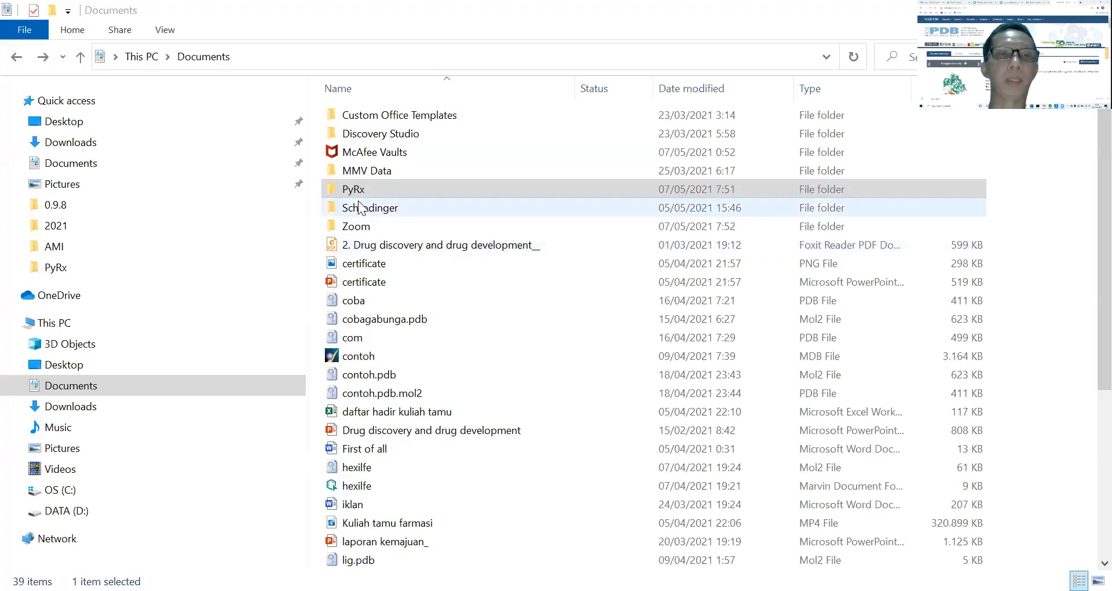
- Open the PyRx folder in Documents and open its protein.gpf file in Notepad++
{"action": "left_click", "coordinate": [351, 195]}
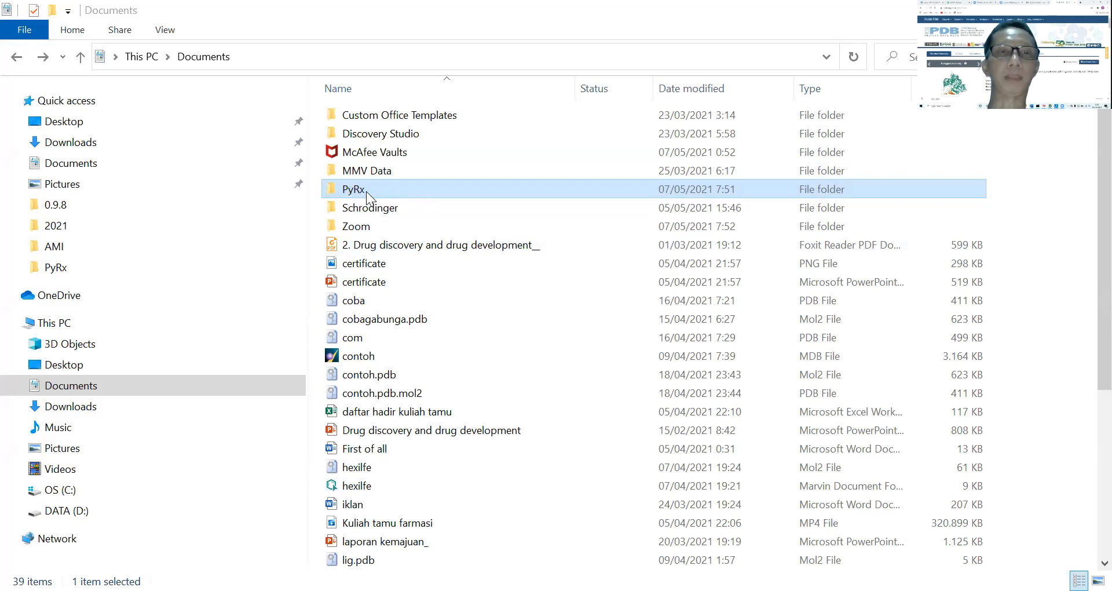
{"action": "double_click", "coordinate": [367, 189]}
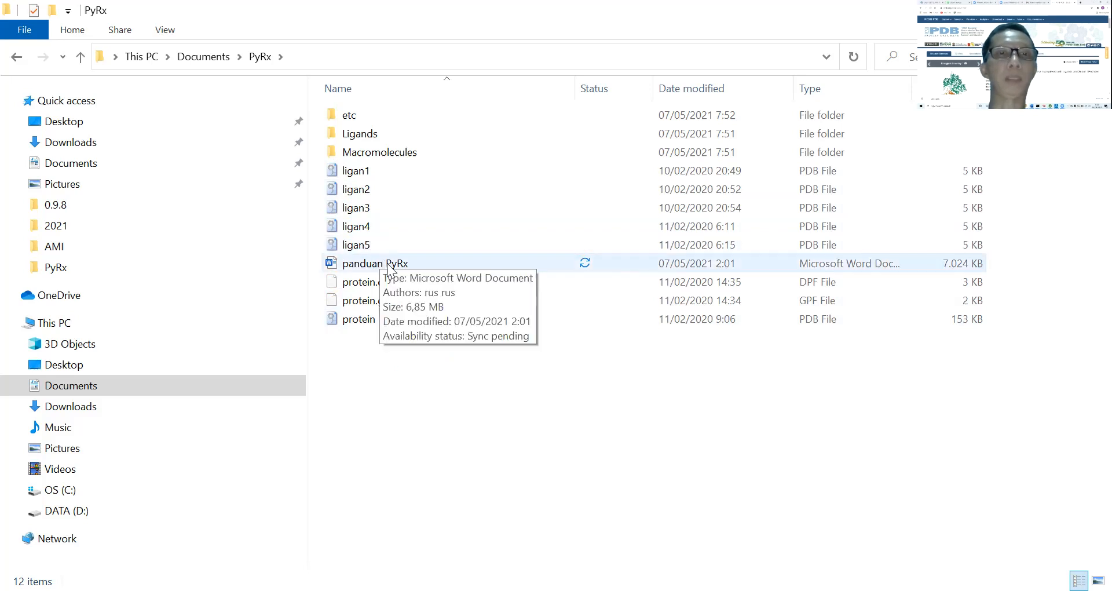
{"action": "left_click", "coordinate": [371, 303]}
{"action": "right_click", "coordinate": [371, 305]}
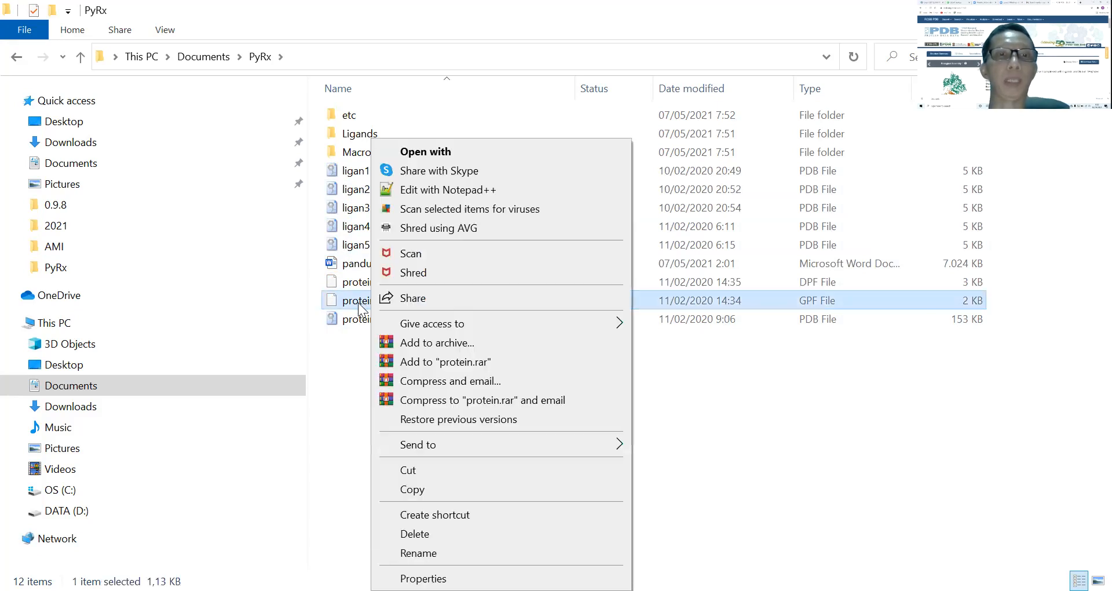
{"action": "left_click", "coordinate": [350, 341]}
{"action": "left_click", "coordinate": [376, 304]}
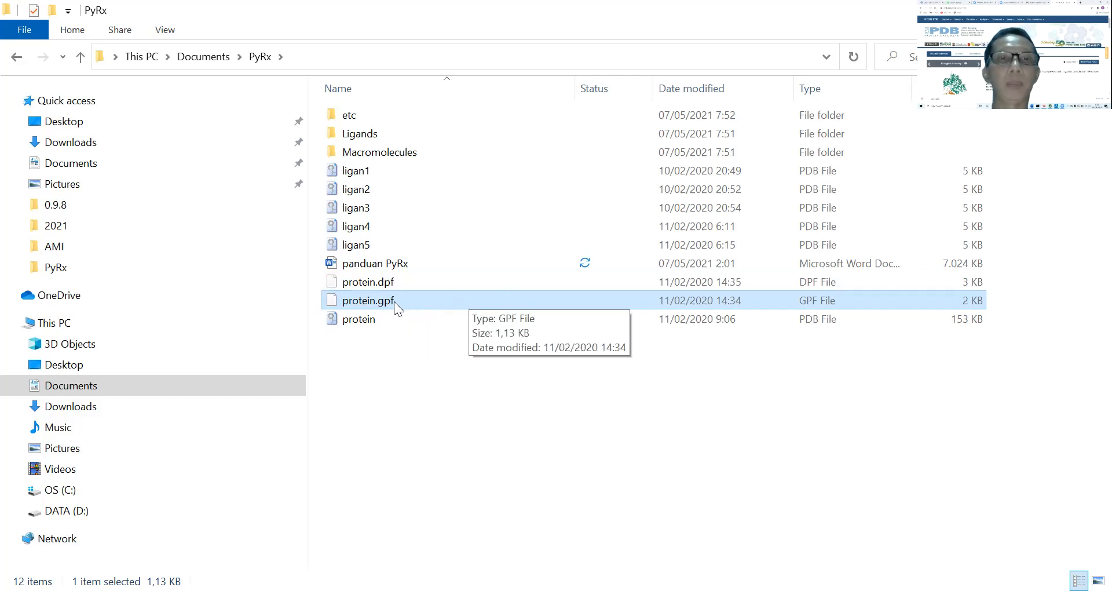
{"action": "right_click", "coordinate": [376, 300]}
{"action": "left_click", "coordinate": [466, 188]}
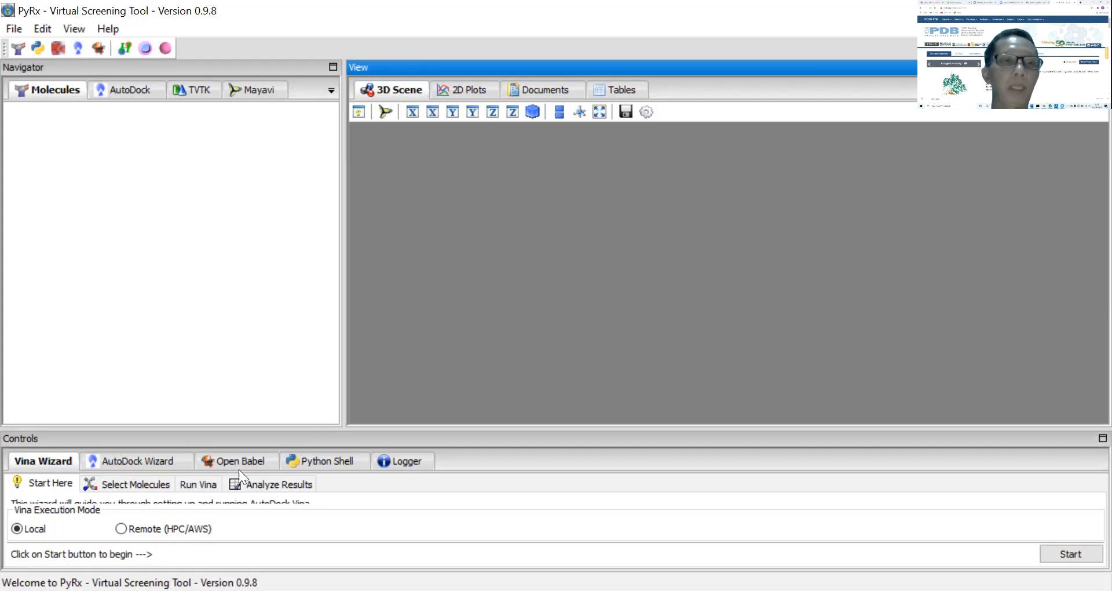
- Switch to PyRx and check the AutoDock workspace path in the preferences, accepting the settings as they are
{"action": "left_click", "coordinate": [136, 461]}
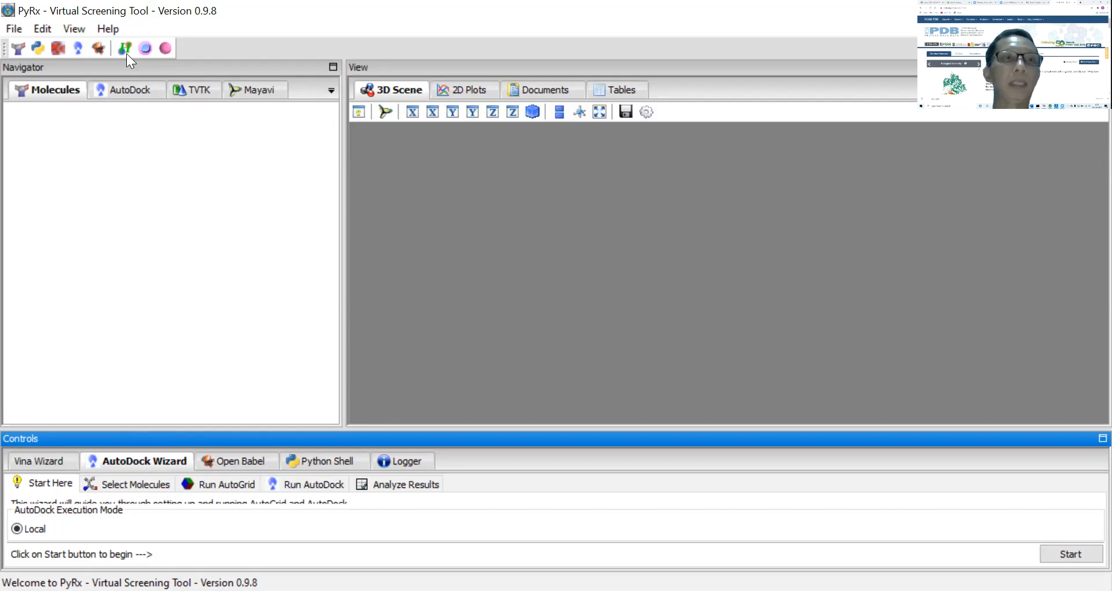
{"action": "left_click", "coordinate": [43, 27]}
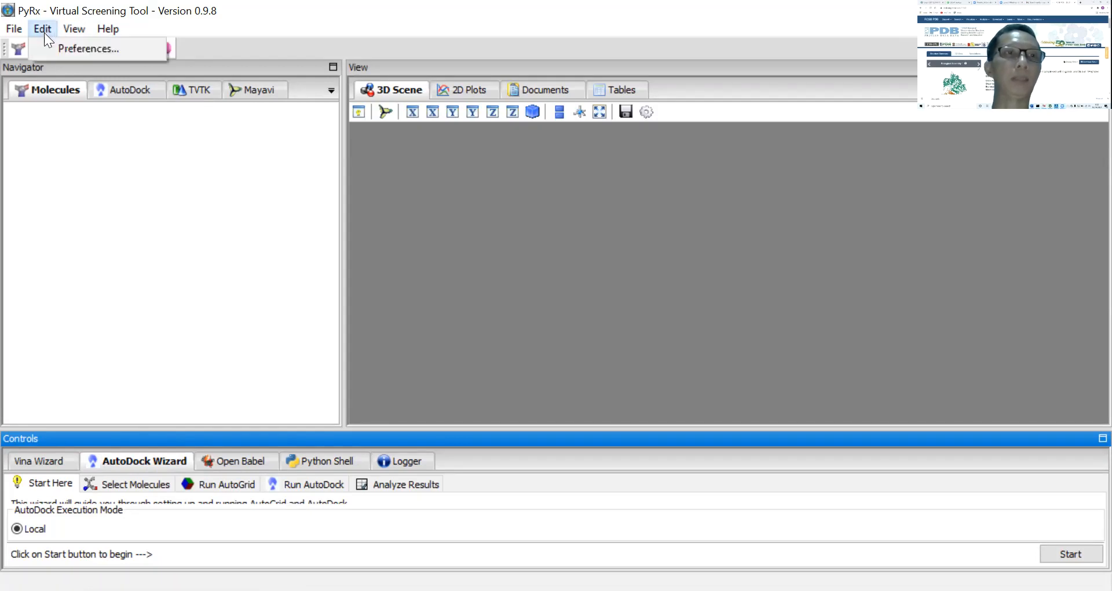
{"action": "left_click", "coordinate": [89, 50]}
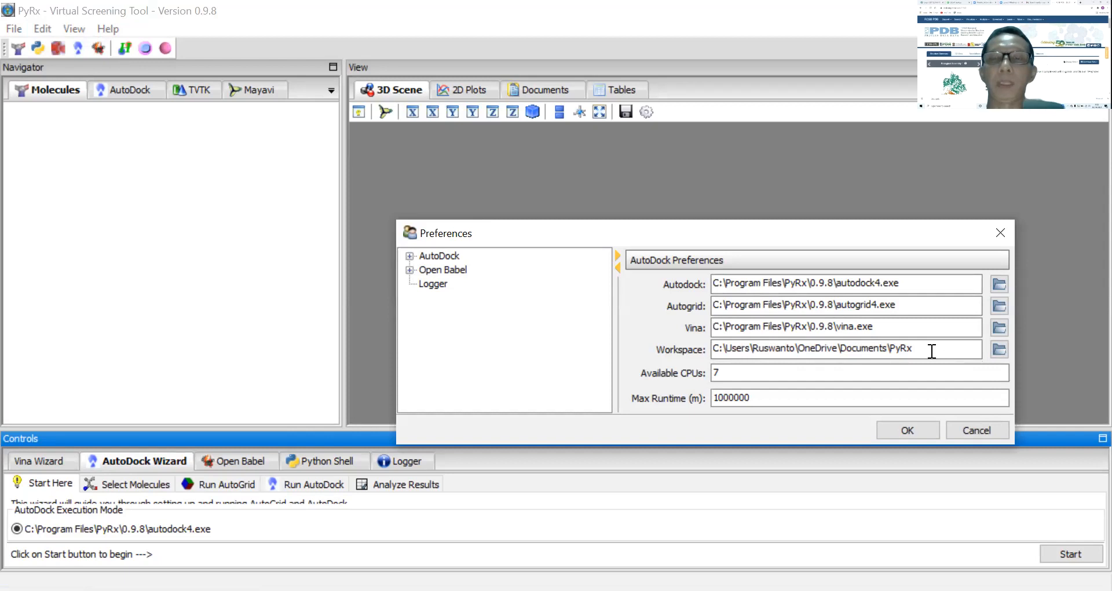
{"action": "left_click_drag", "start_coordinate": [924, 348], "coordinate": [696, 349]}
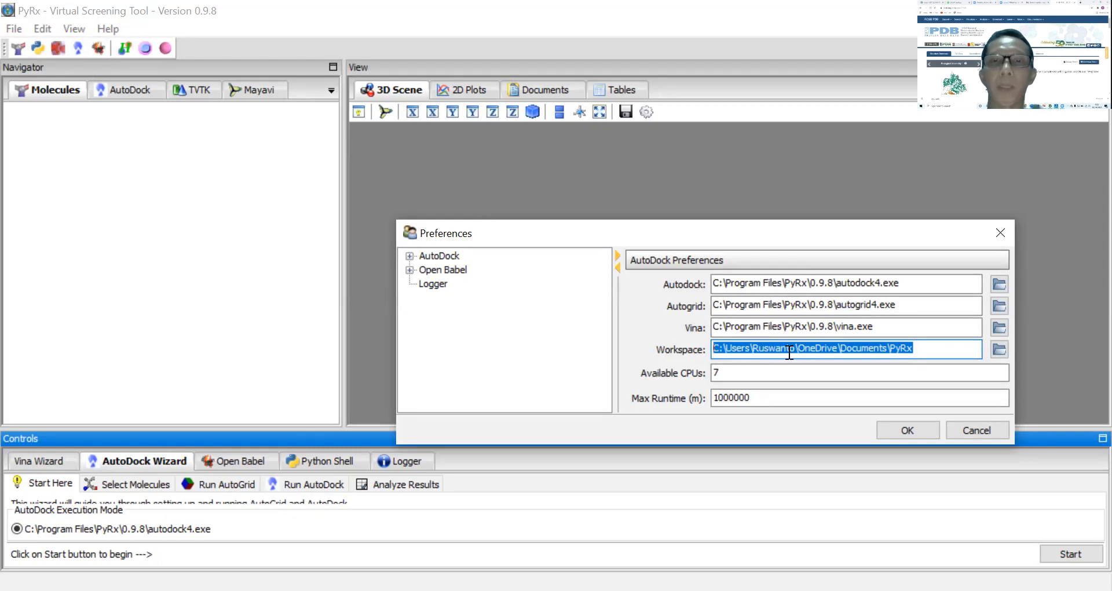
{"action": "left_click", "coordinate": [949, 350]}
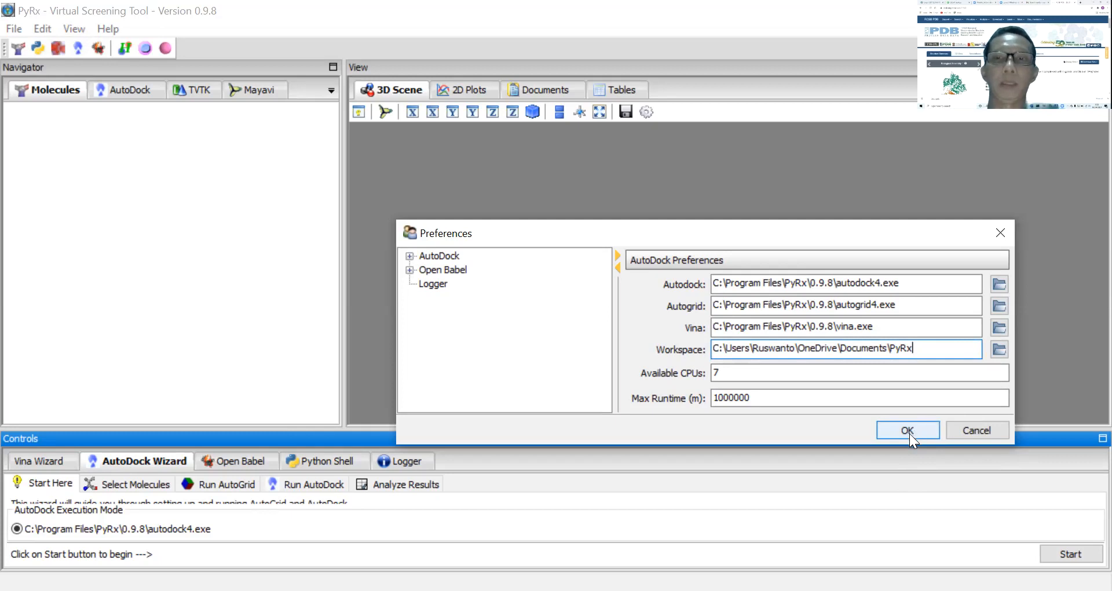
{"action": "left_click", "coordinate": [909, 432]}
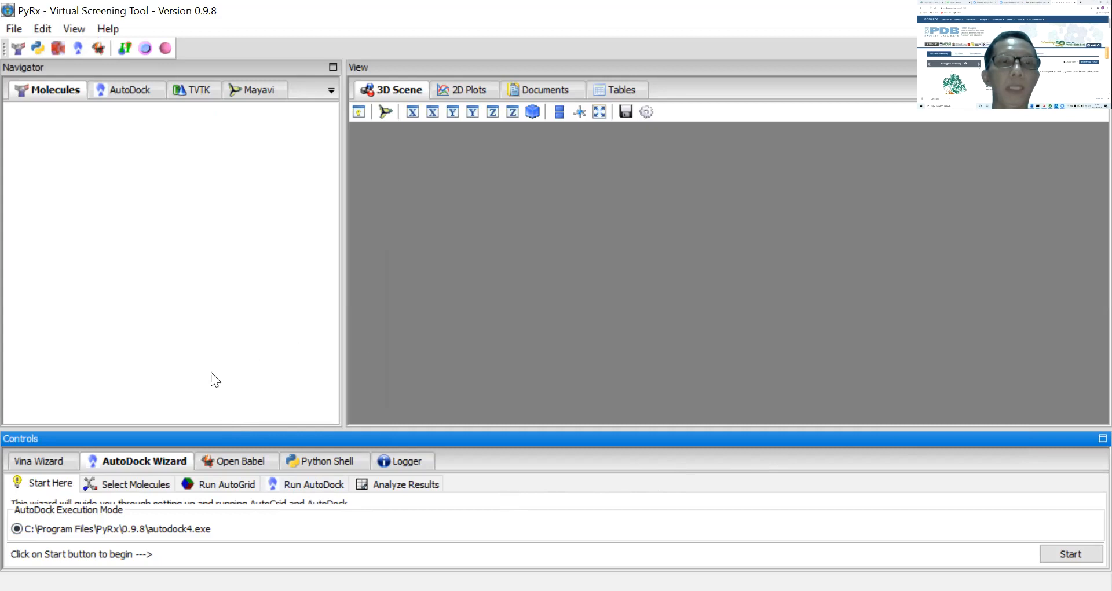
- Start the AutoDock Wizard and add the ligand files ligan1, ligan2, ligan3, ligan4 and ligan5
{"action": "left_click", "coordinate": [147, 461]}
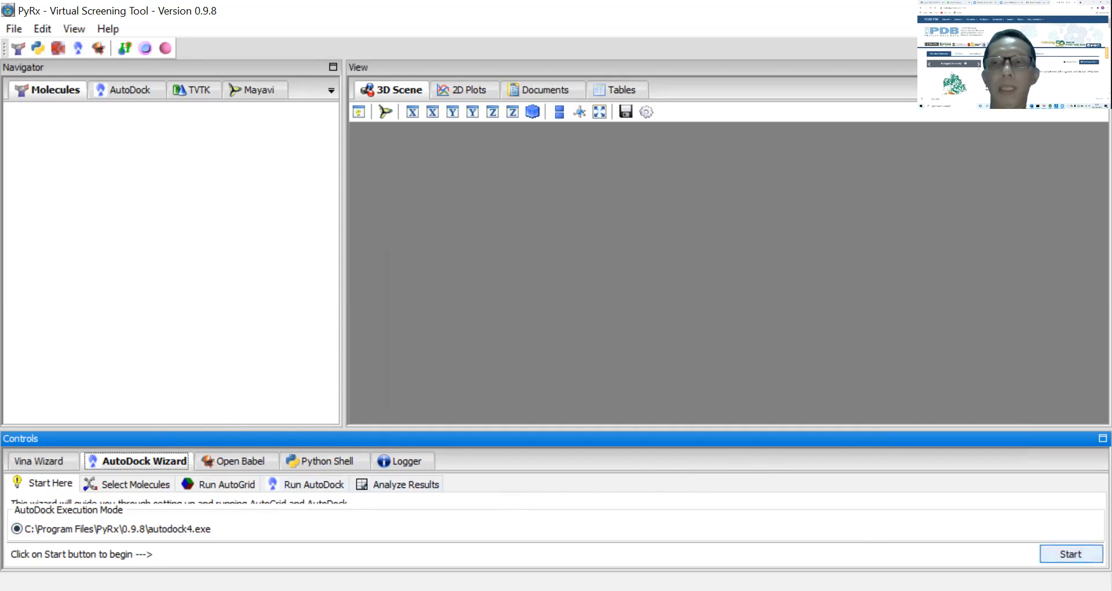
{"action": "left_click", "coordinate": [1070, 554]}
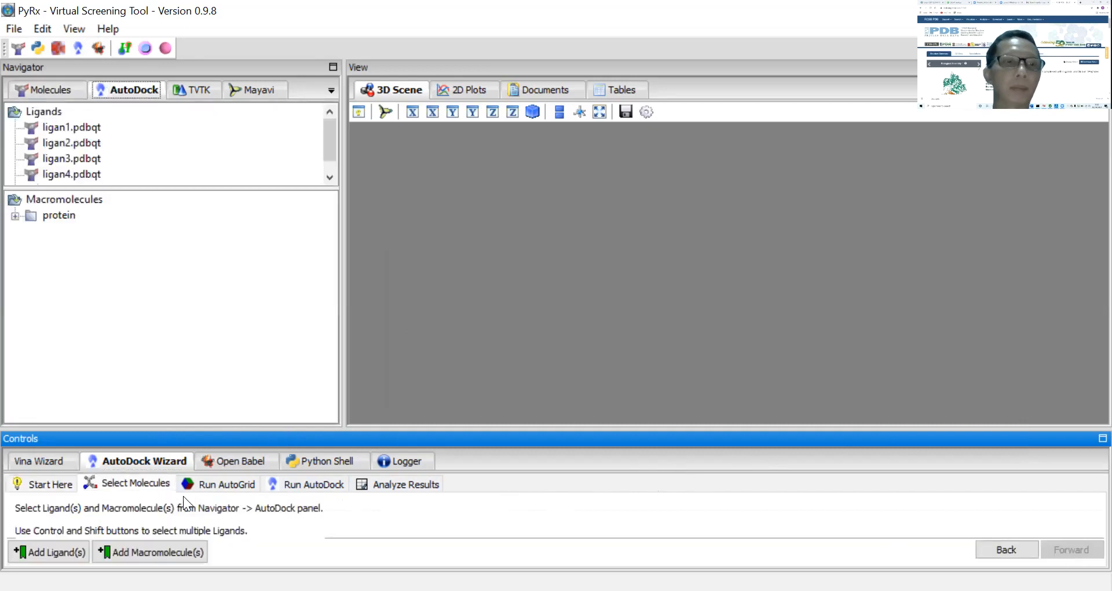
{"action": "left_click", "coordinate": [40, 551]}
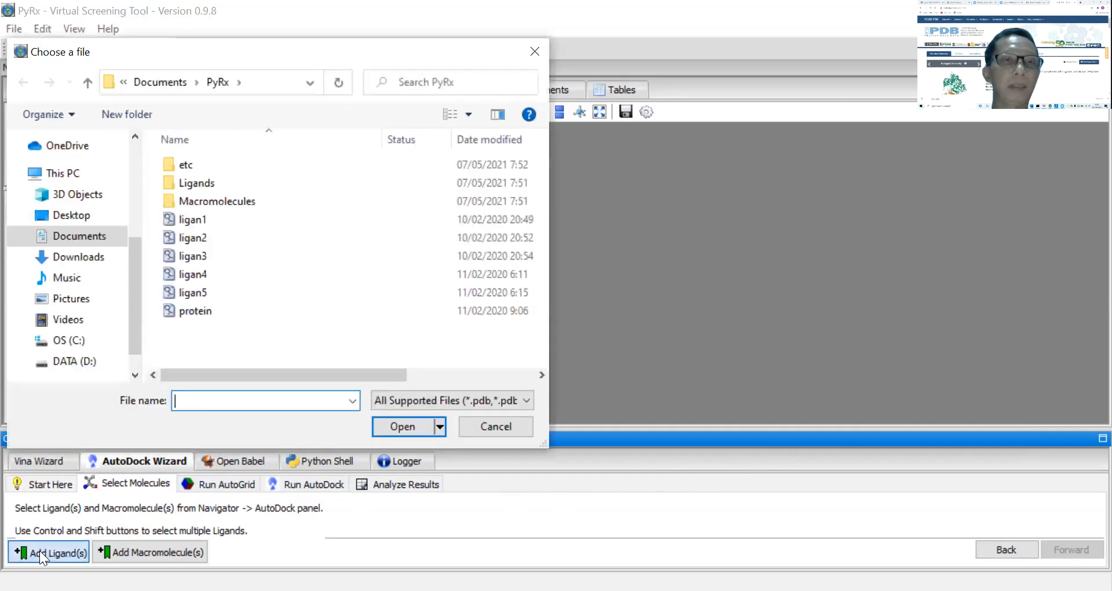
{"action": "left_click", "coordinate": [201, 221]}
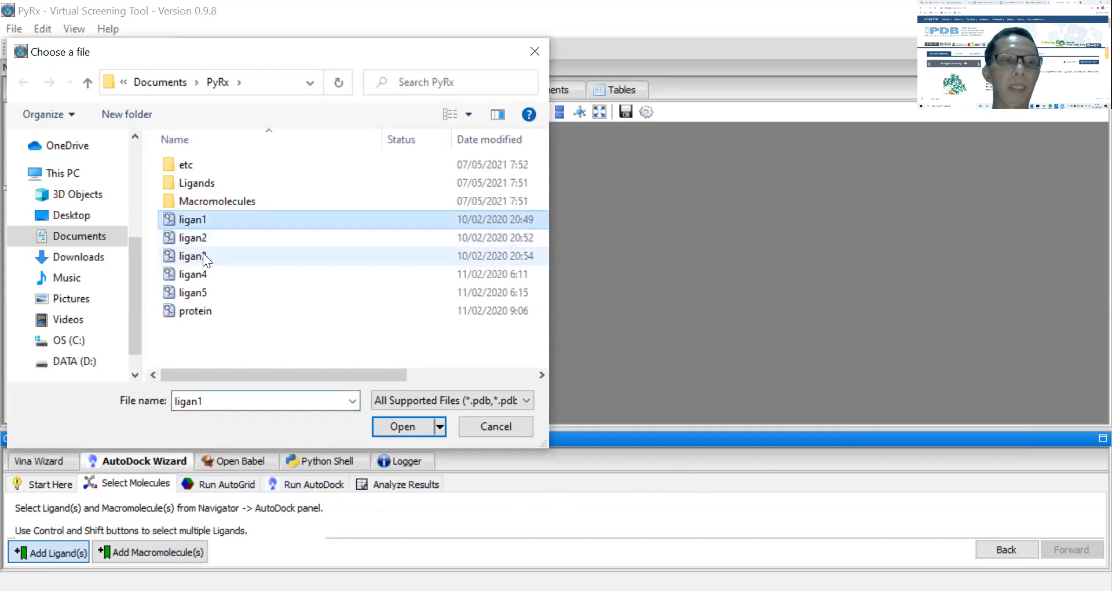
{"action": "left_click", "coordinate": [201, 240], "text": "ctrl"}
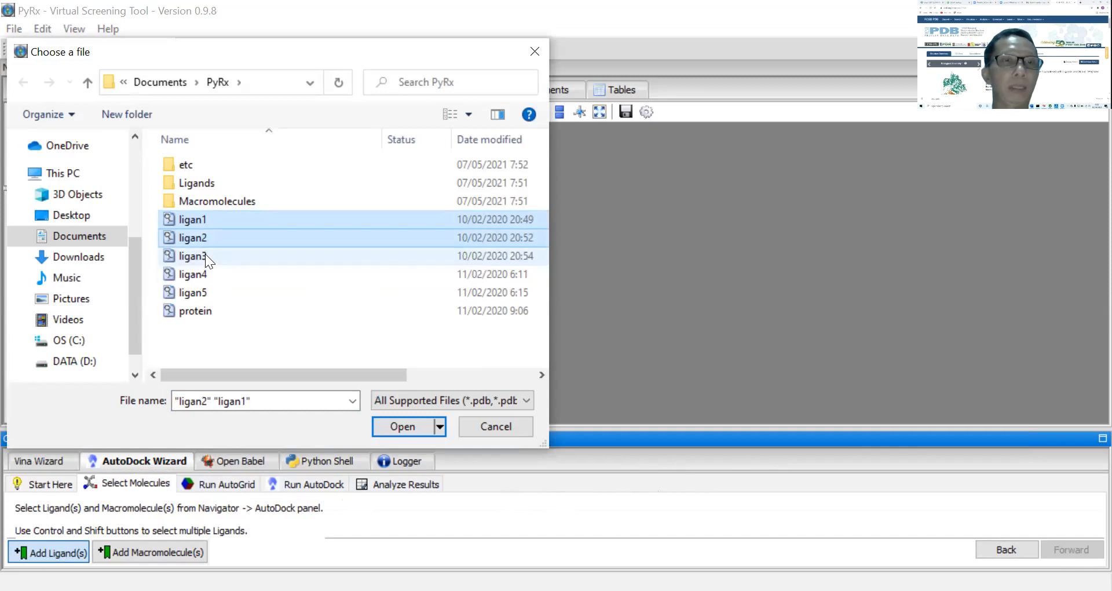
{"action": "left_click", "coordinate": [205, 254], "text": "ctrl"}
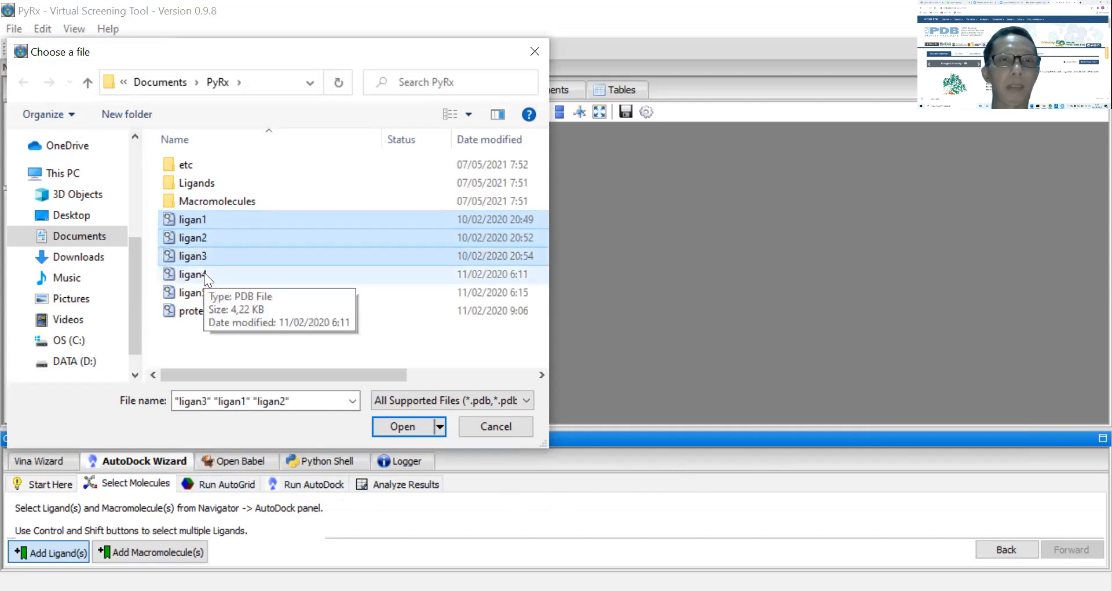
{"action": "left_click", "coordinate": [203, 272], "text": "ctrl"}
{"action": "left_click", "coordinate": [203, 289], "text": "ctrl"}
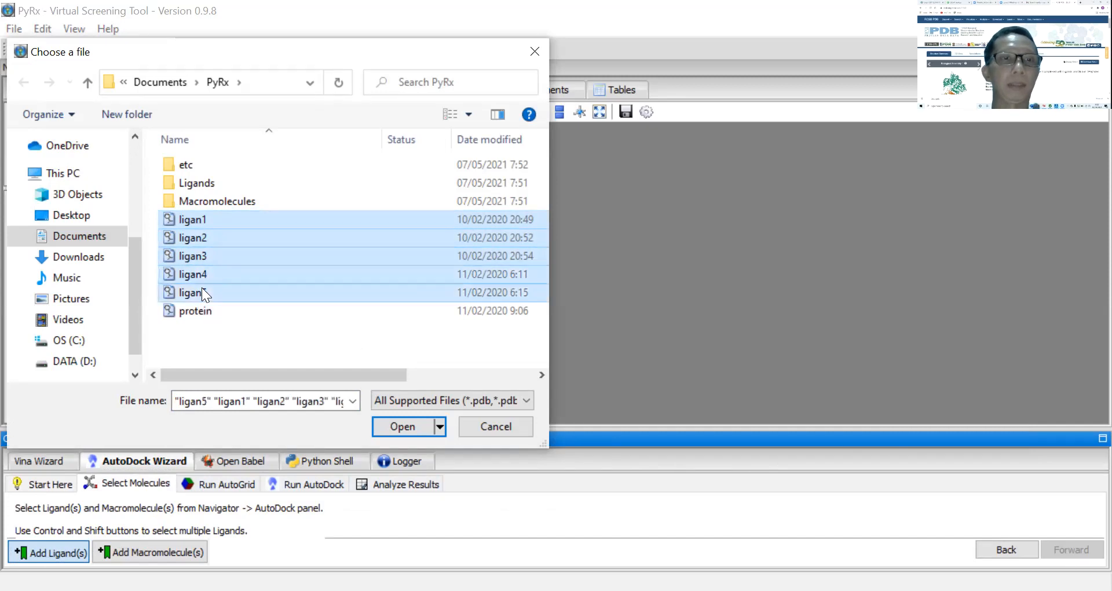
{"action": "left_click", "coordinate": [209, 221]}
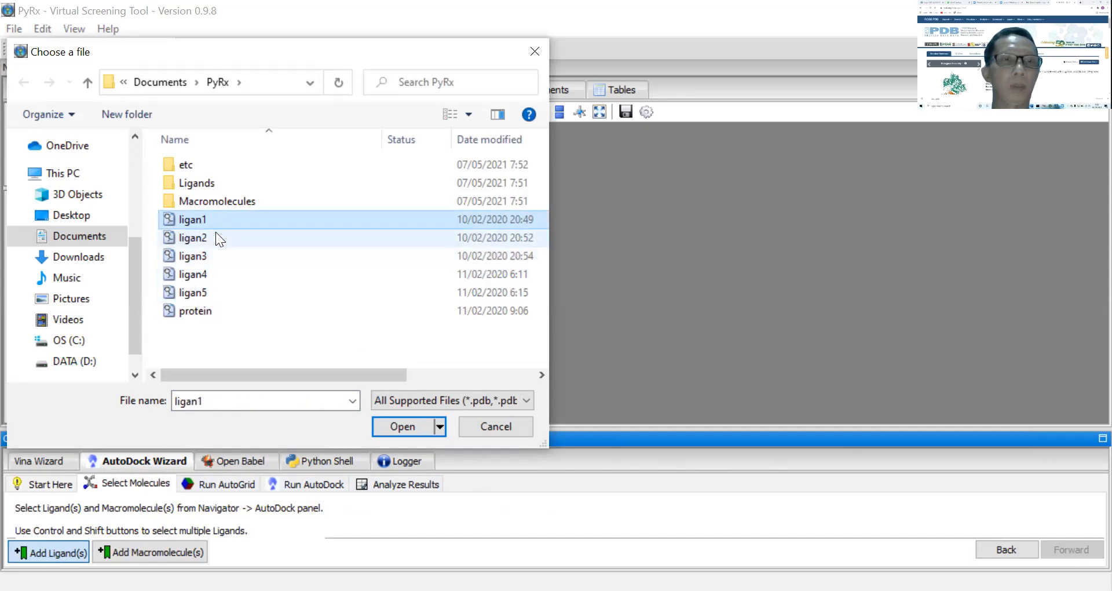
{"action": "left_click", "coordinate": [205, 235], "text": "ctrl"}
{"action": "left_click", "coordinate": [203, 256], "text": "ctrl"}
{"action": "left_click", "coordinate": [203, 273], "text": "ctrl"}
{"action": "left_click", "coordinate": [199, 291], "text": "ctrl"}
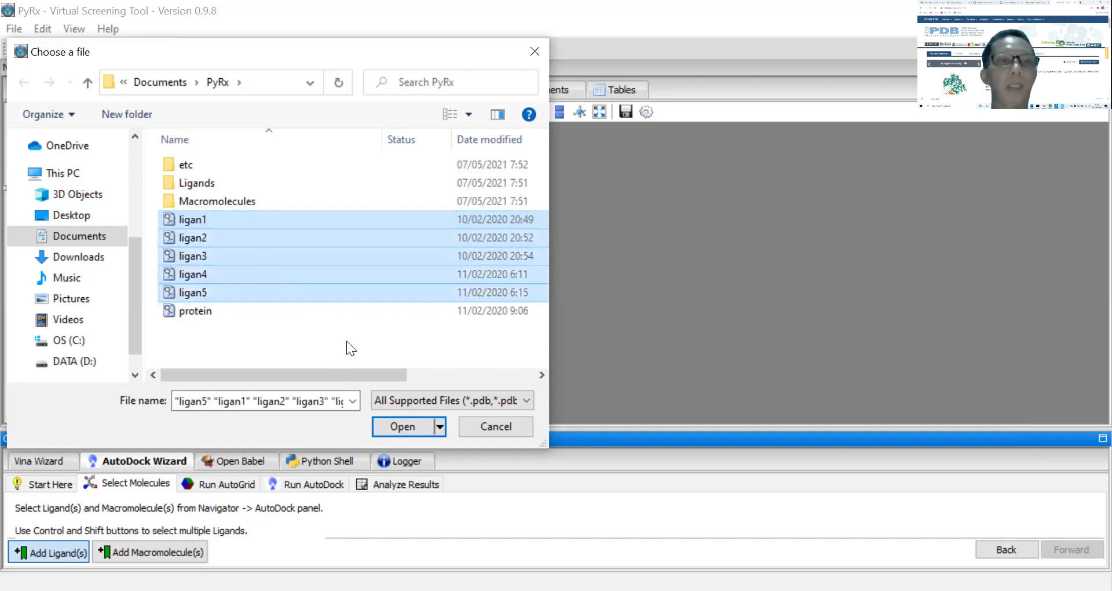
{"action": "left_click", "coordinate": [402, 427]}
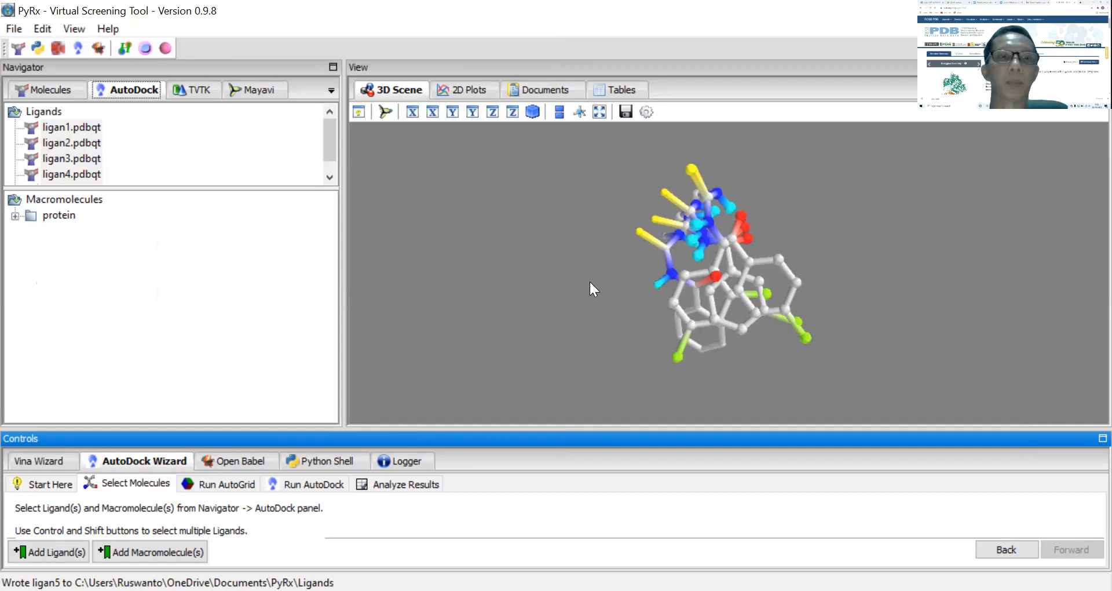
- Add the protein file as the macromolecule and advance to the Run AutoGrid stage, enlarging the Controls area
{"action": "left_click", "coordinate": [149, 552]}
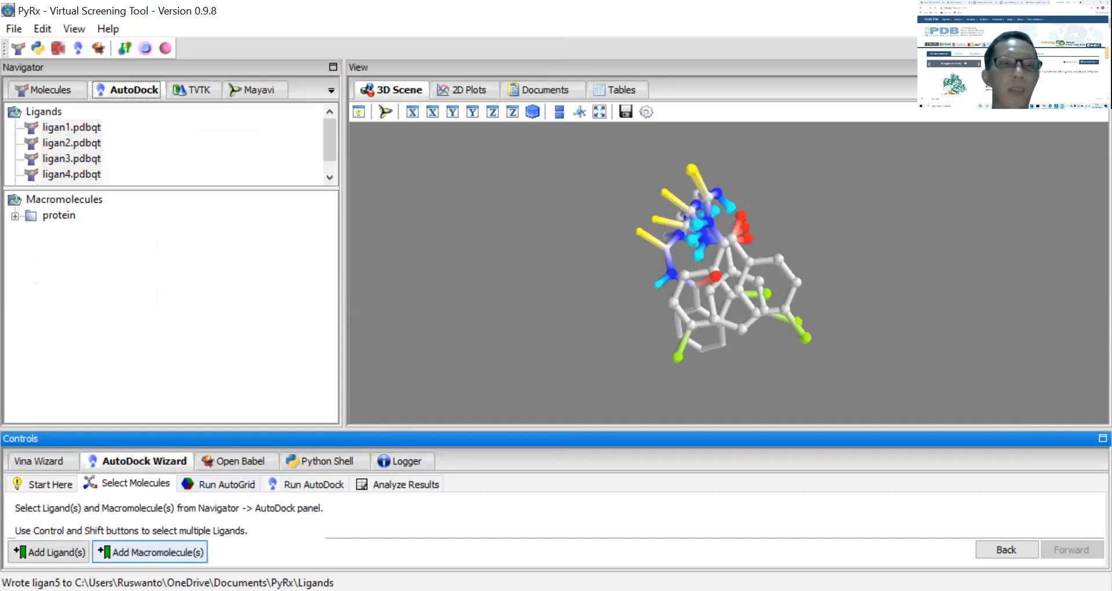
{"action": "left_click", "coordinate": [123, 551]}
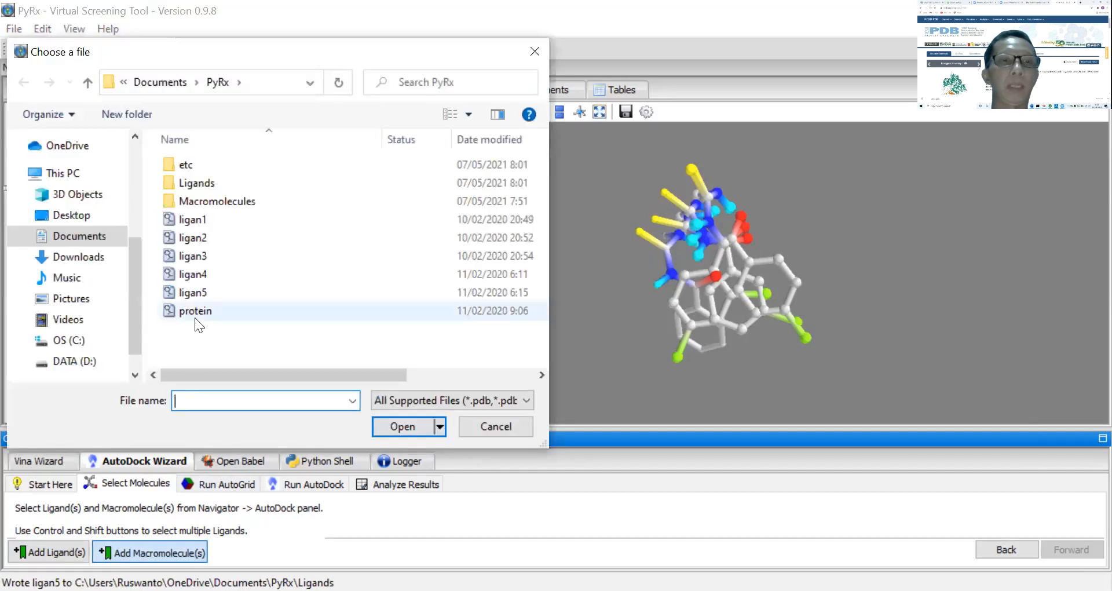
{"action": "left_click", "coordinate": [199, 313]}
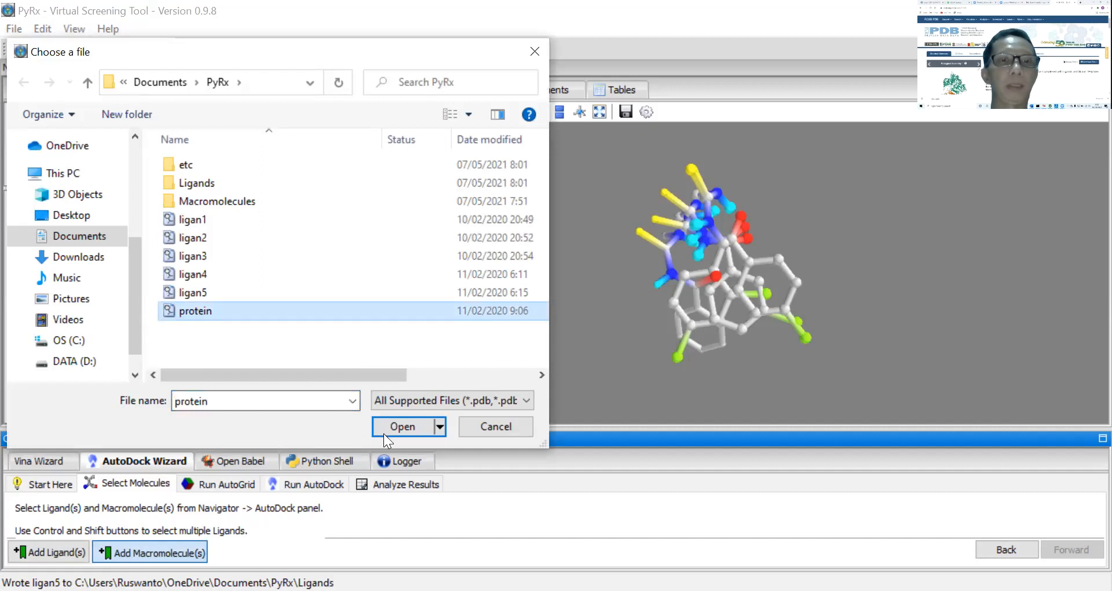
{"action": "left_click", "coordinate": [412, 428]}
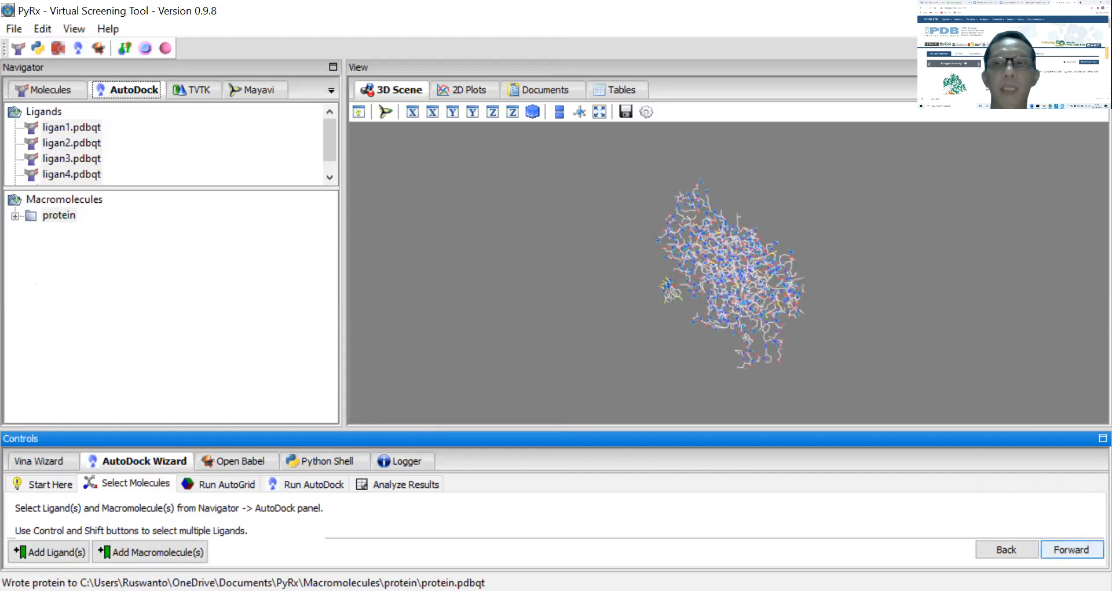
{"action": "left_click", "coordinate": [1077, 547]}
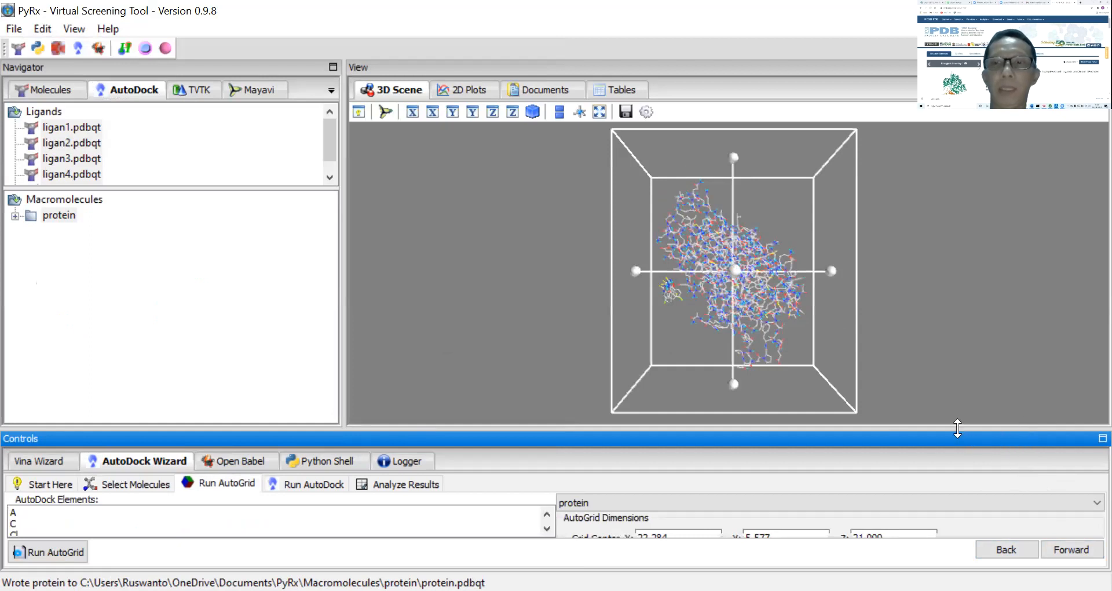
{"action": "left_click_drag", "start_coordinate": [957, 417], "coordinate": [963, 313]}
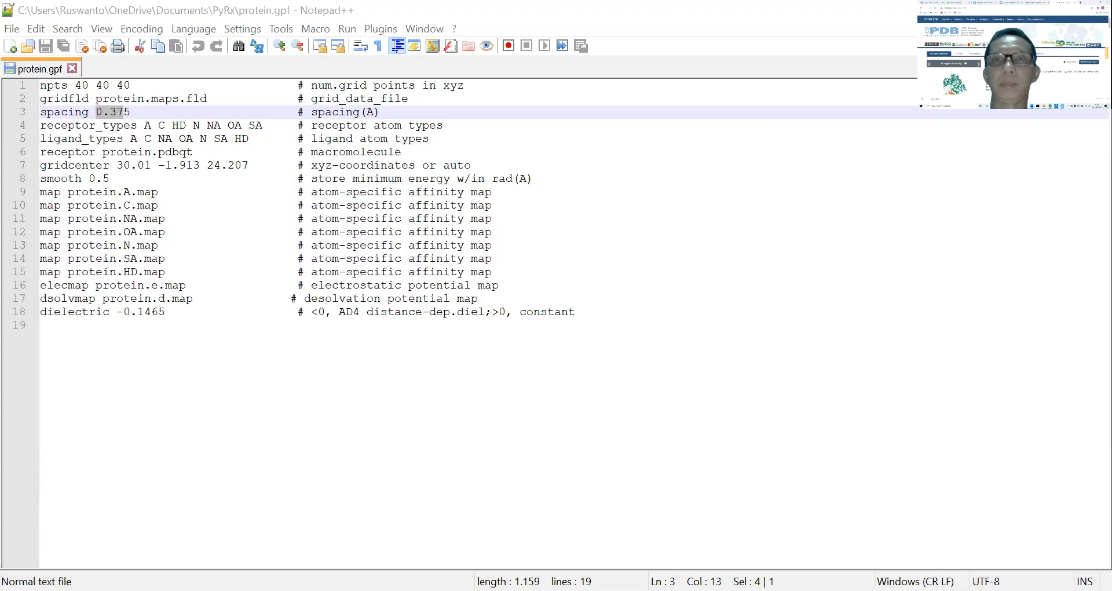
- Restore the Notepad++ window showing protein.gpf to a smaller size and widen it to expose the grid parameters
{"action": "double_click", "coordinate": [446, 11]}
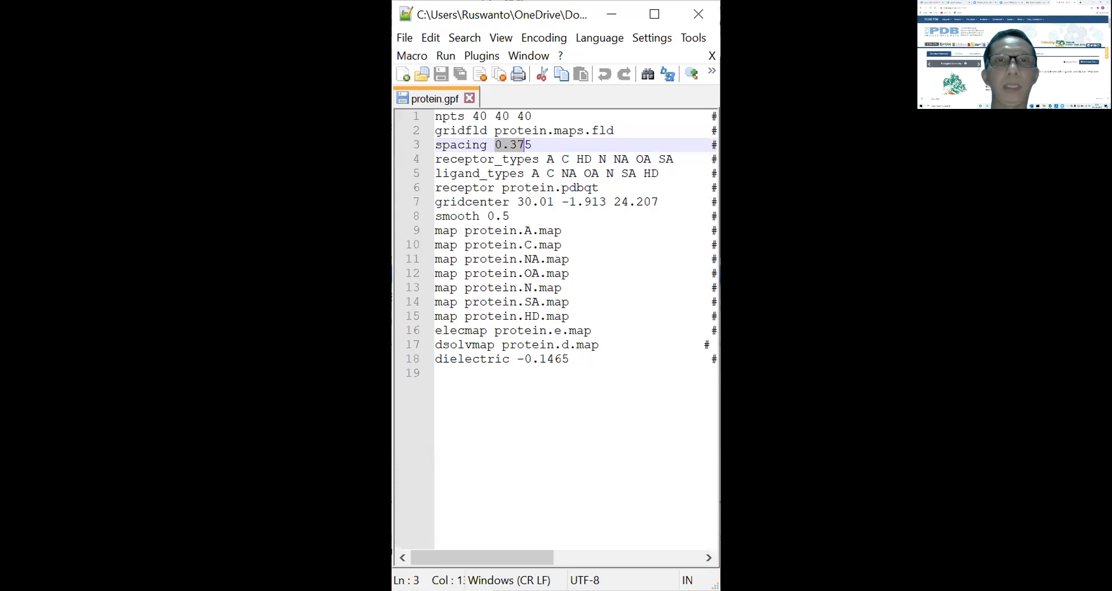
{"action": "left_click_drag", "start_coordinate": [720, 232], "coordinate": [778, 231]}
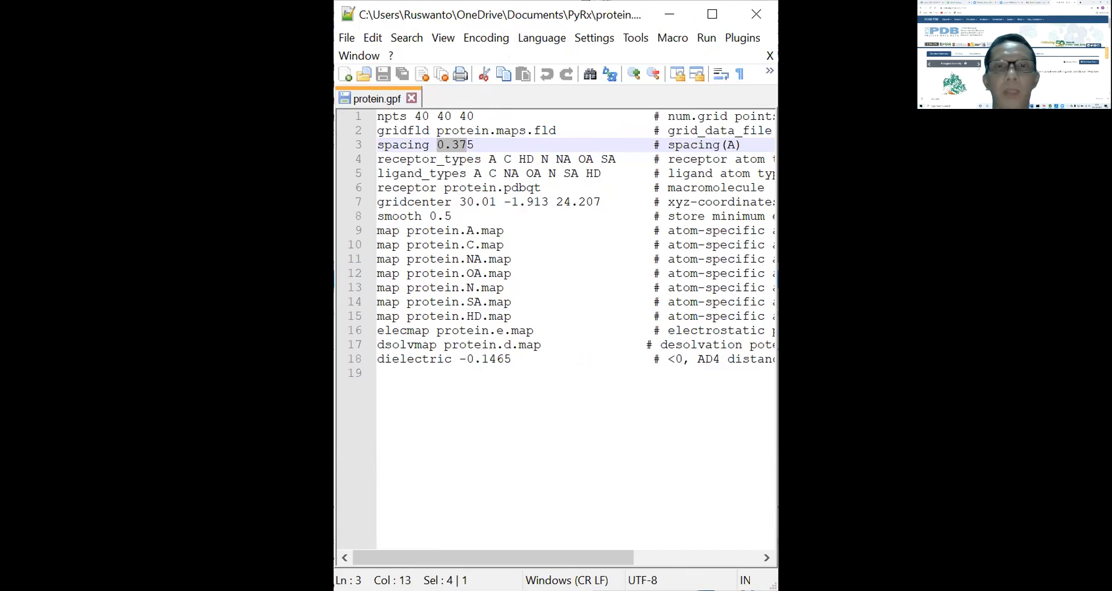
{"action": "key", "text": "alt+Tab"}
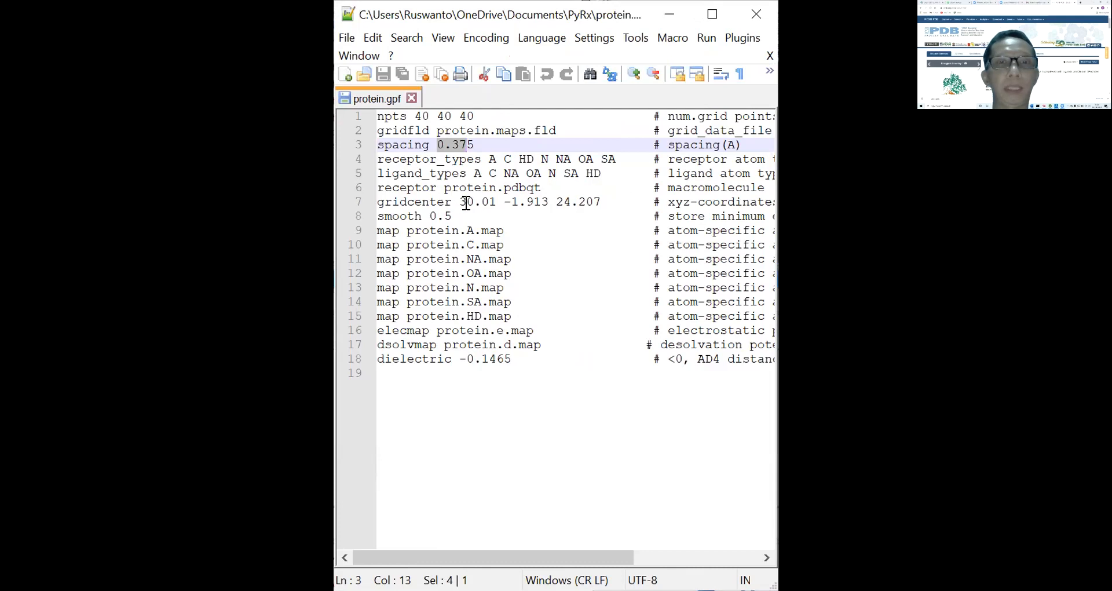
- Transfer the gridcenter x value 30.01 and y value -1.913 from protein.gpf to the AutoGrid center in PyRx
{"action": "left_click_drag", "start_coordinate": [460, 202], "coordinate": [494, 202]}
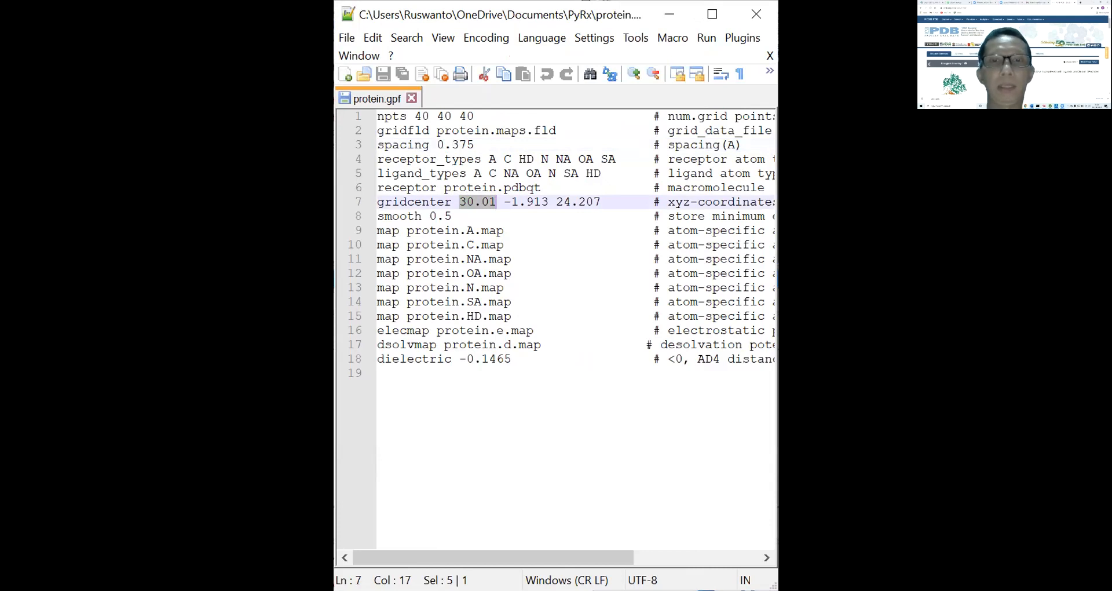
{"action": "key", "text": "alt+Tab"}
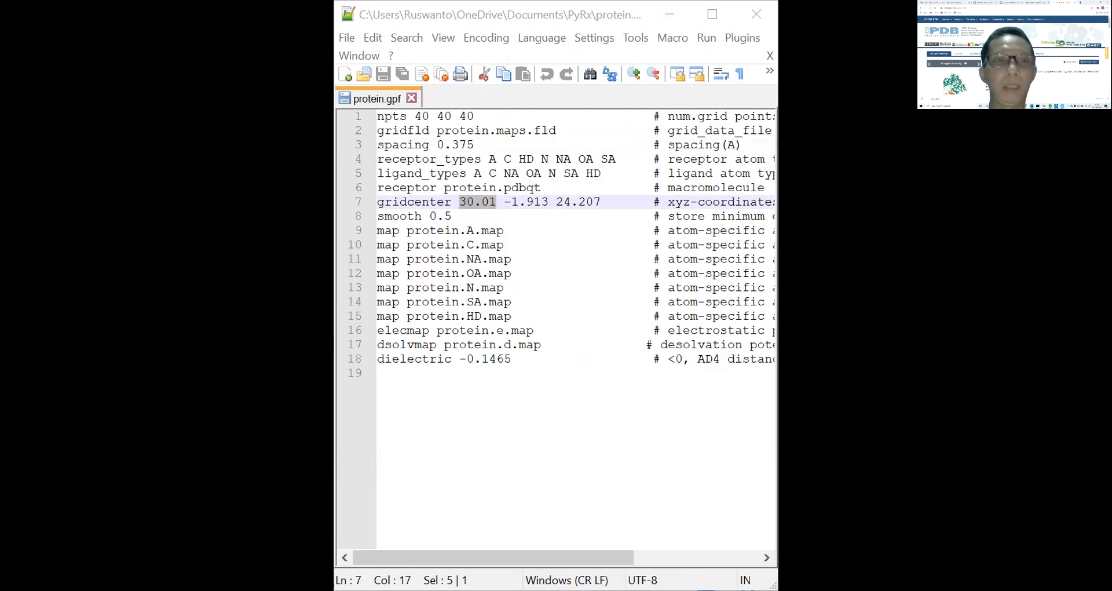
{"action": "key", "text": "alt+Tab"}
{"action": "left_click", "coordinate": [507, 200]}
{"action": "left_click_drag", "start_coordinate": [507, 200], "coordinate": [550, 200]}
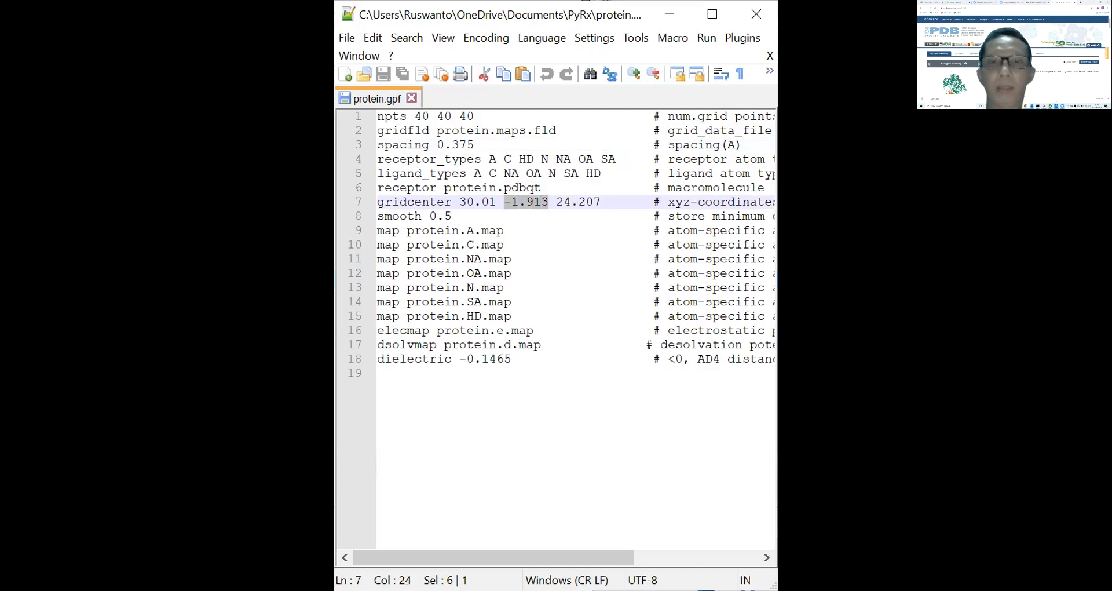
{"action": "key", "text": "alt+Tab"}
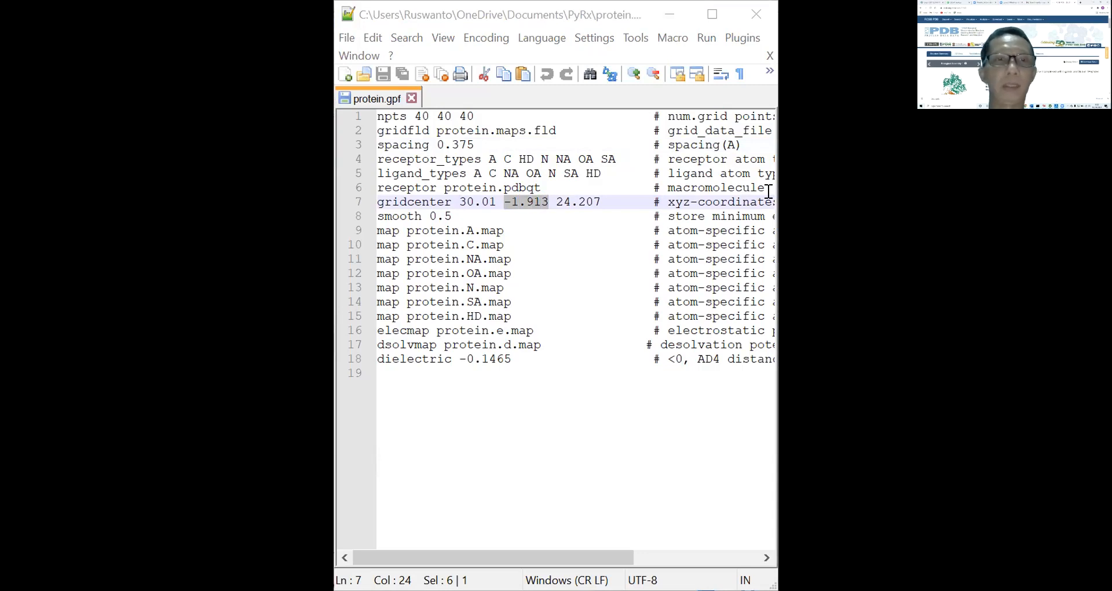
- Transfer the gridcenter z value 24.207 from protein.gpf to the grid center in PyRx and run AutoGrid
{"action": "key", "text": "alt+Tab"}
{"action": "left_click", "coordinate": [557, 200]}
{"action": "left_click_drag", "start_coordinate": [557, 200], "coordinate": [603, 201]}
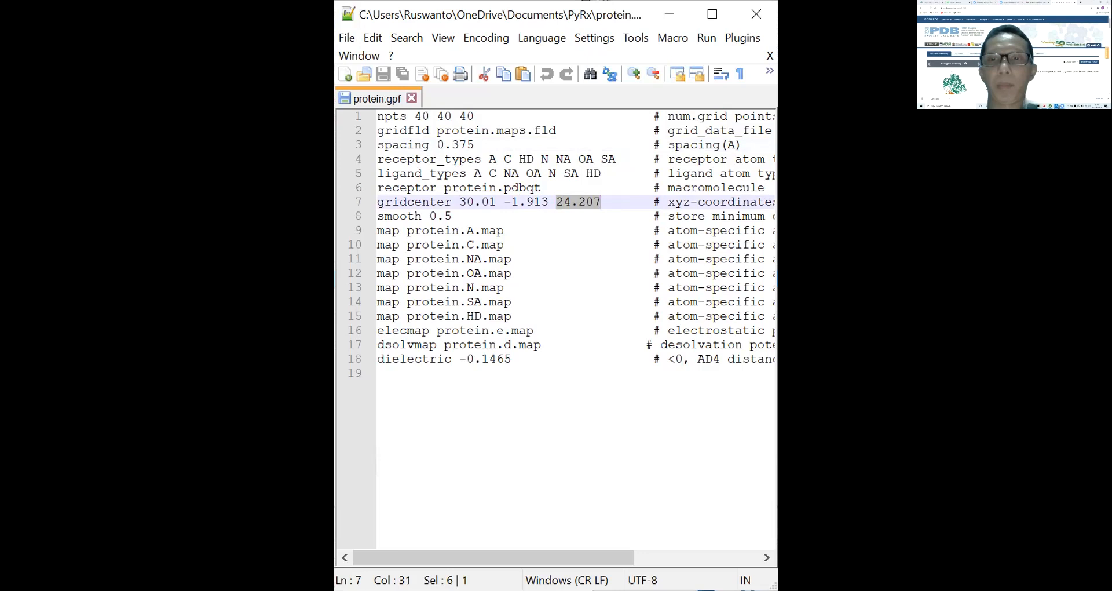
{"action": "key", "text": "alt+Tab"}
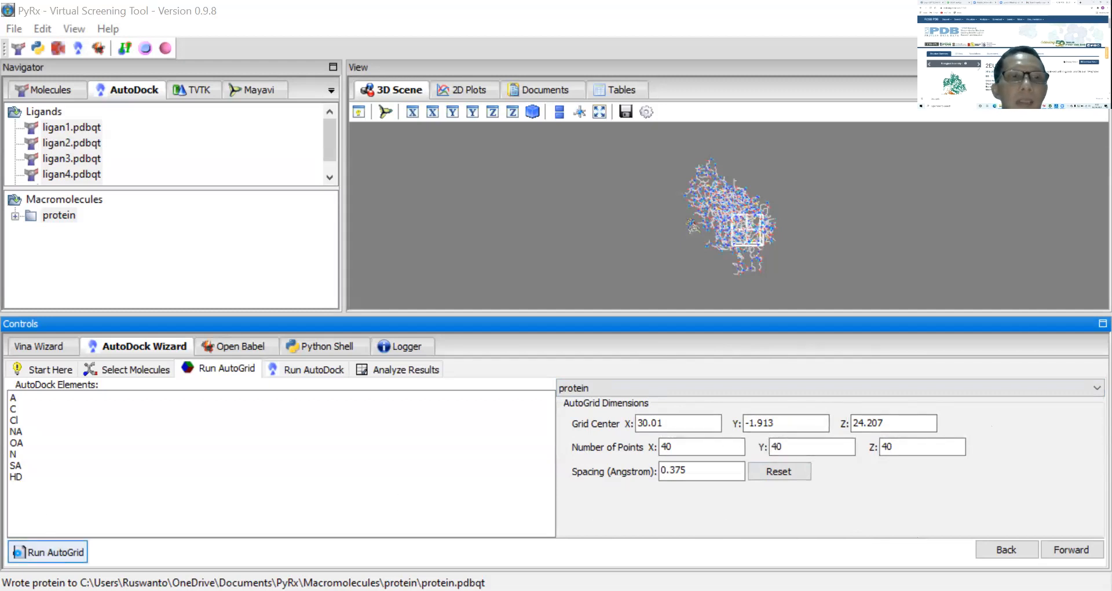
{"action": "left_click", "coordinate": [47, 552]}
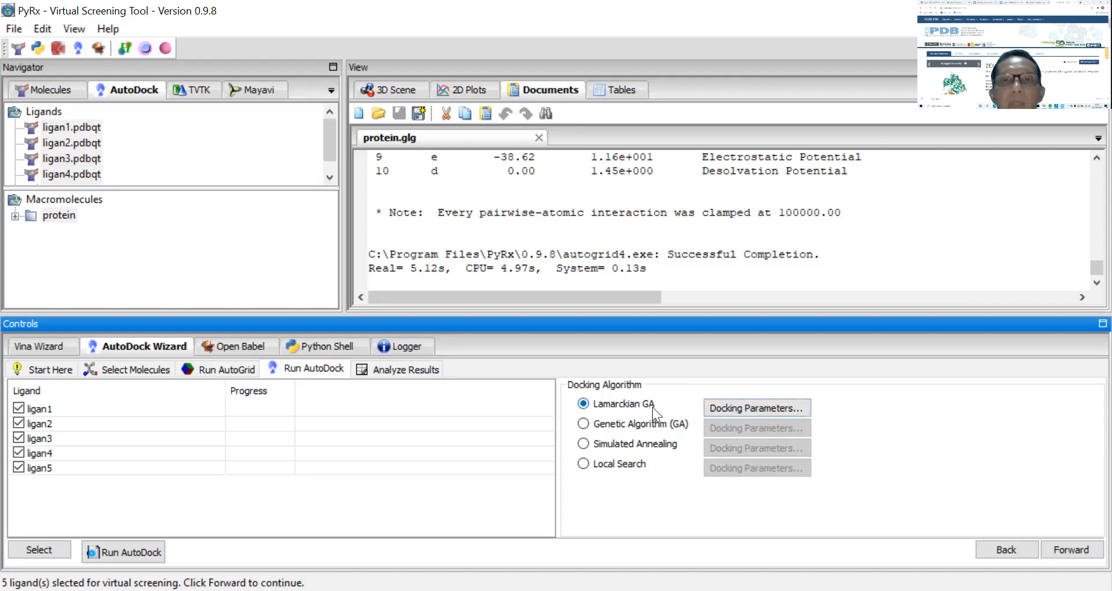
- Accept the Lamarckian GA docking parameters with 10 GA runs and run AutoDock for the five ligands
{"action": "left_click", "coordinate": [765, 407]}
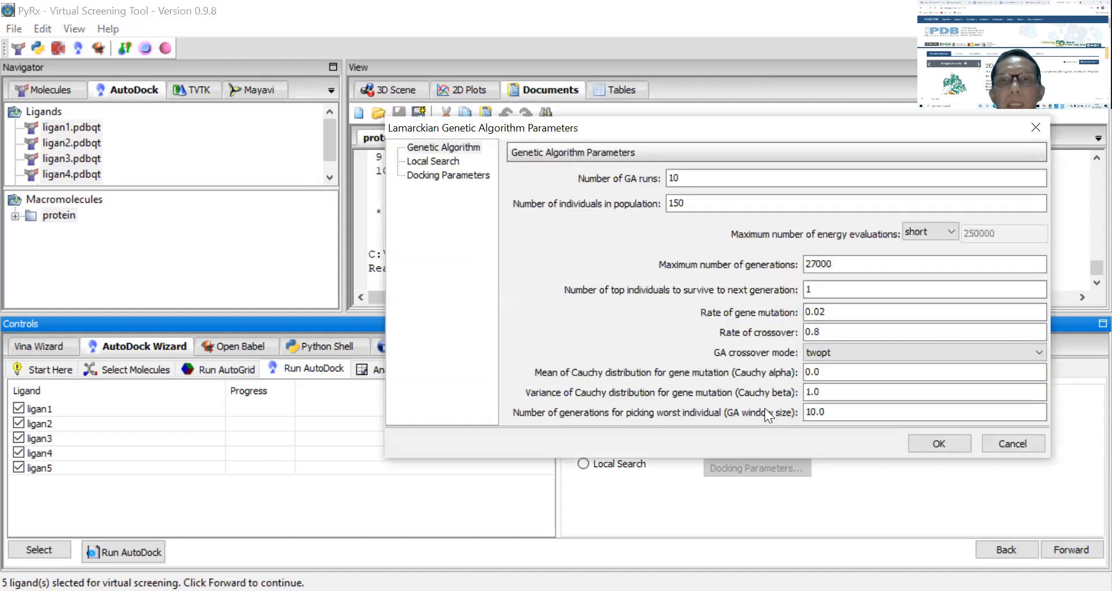
{"action": "left_click", "coordinate": [688, 179]}
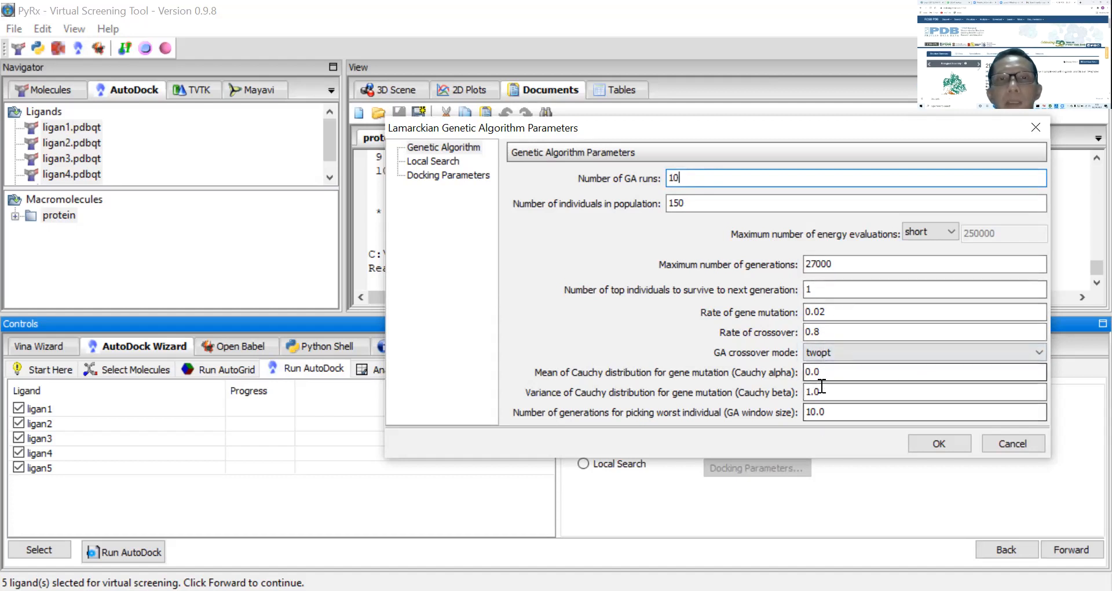
{"action": "left_click", "coordinate": [940, 443]}
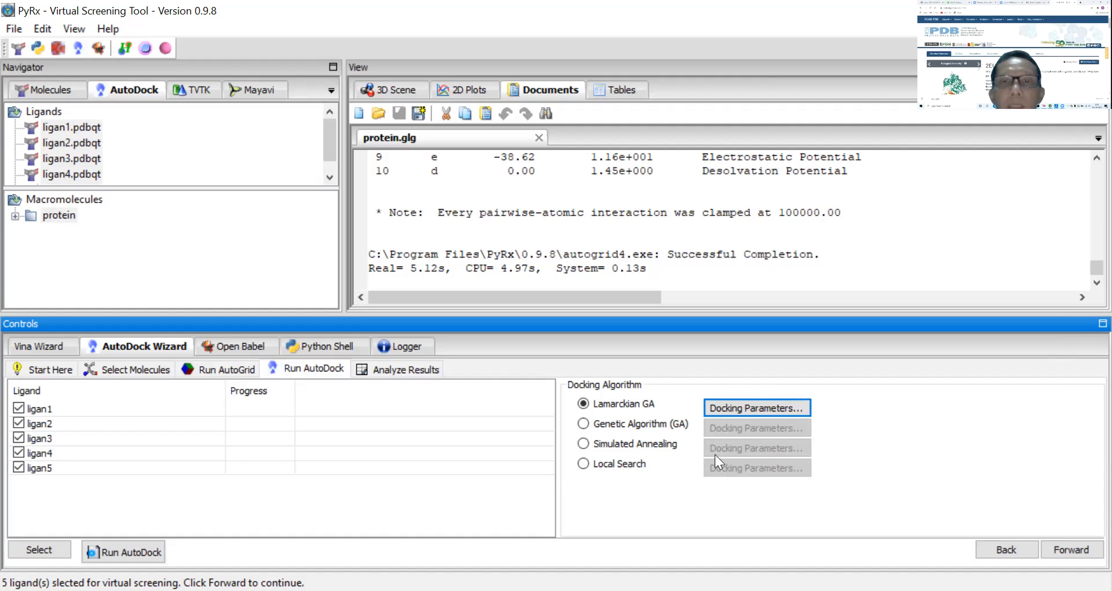
{"action": "left_click", "coordinate": [129, 555]}
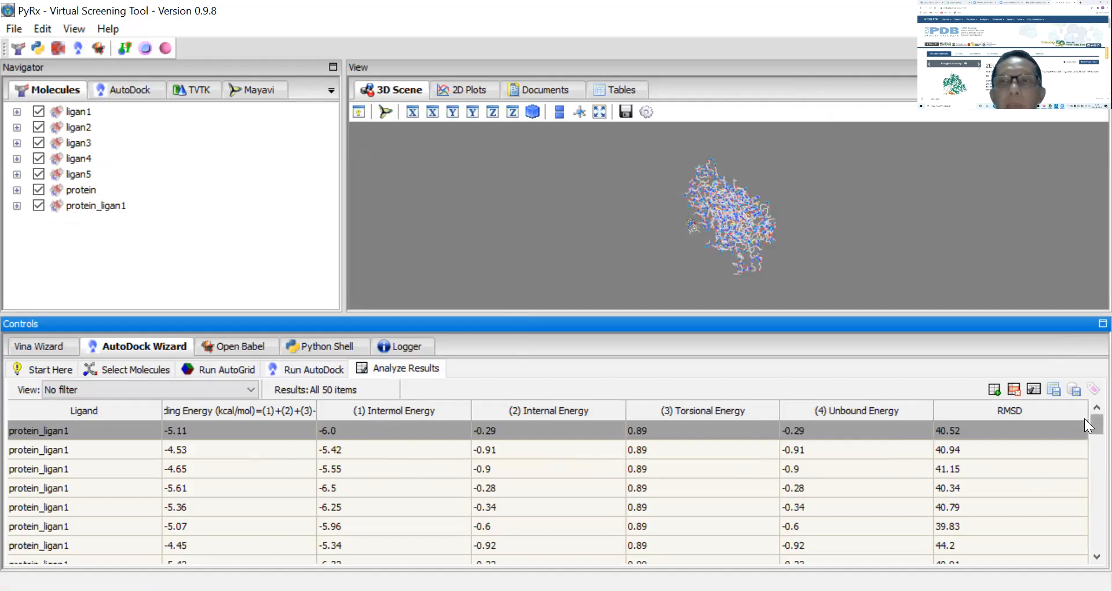
- Review the docking results of all ligands and sort the table by binding energy, most negative first
{"action": "left_click_drag", "start_coordinate": [1084, 418], "coordinate": [1085, 557]}
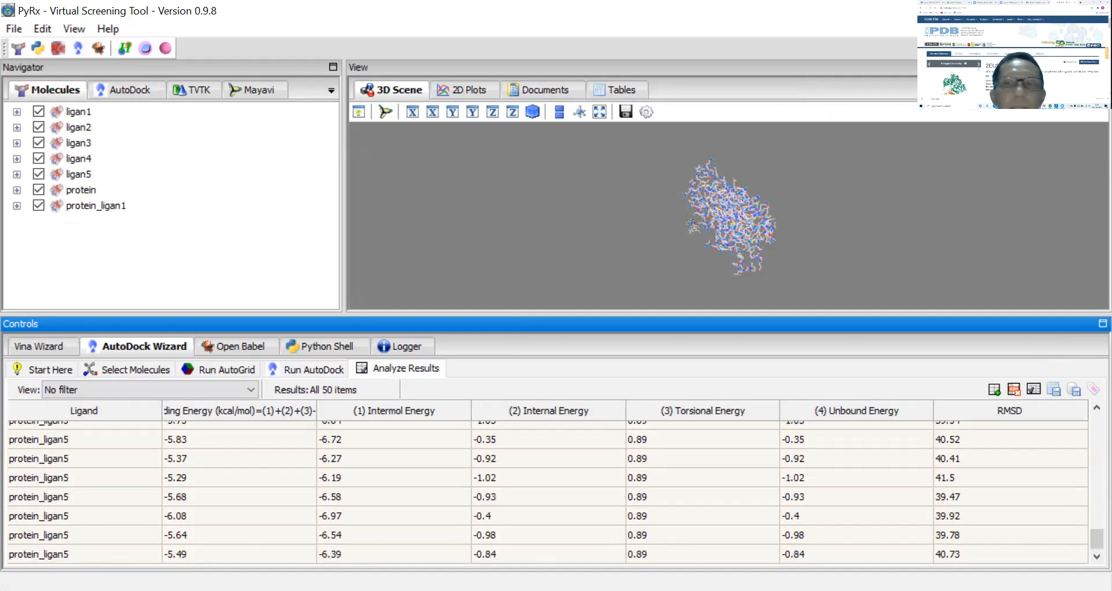
{"action": "mouse_move", "coordinate": [1085, 539]}
{"action": "left_mouse_down"}
{"action": "mouse_move", "coordinate": [1085, 414]}
{"action": "mouse_move", "coordinate": [1085, 546]}
{"action": "left_mouse_up"}
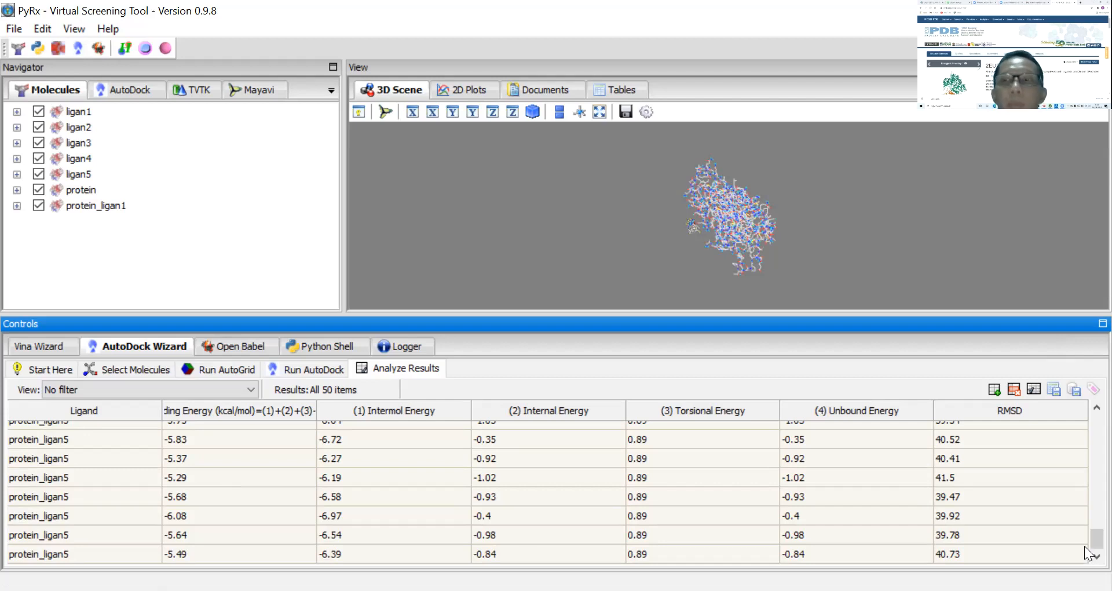
{"action": "scroll", "coordinate": [1084, 537], "scroll_direction": "up", "scroll_amount": 15}
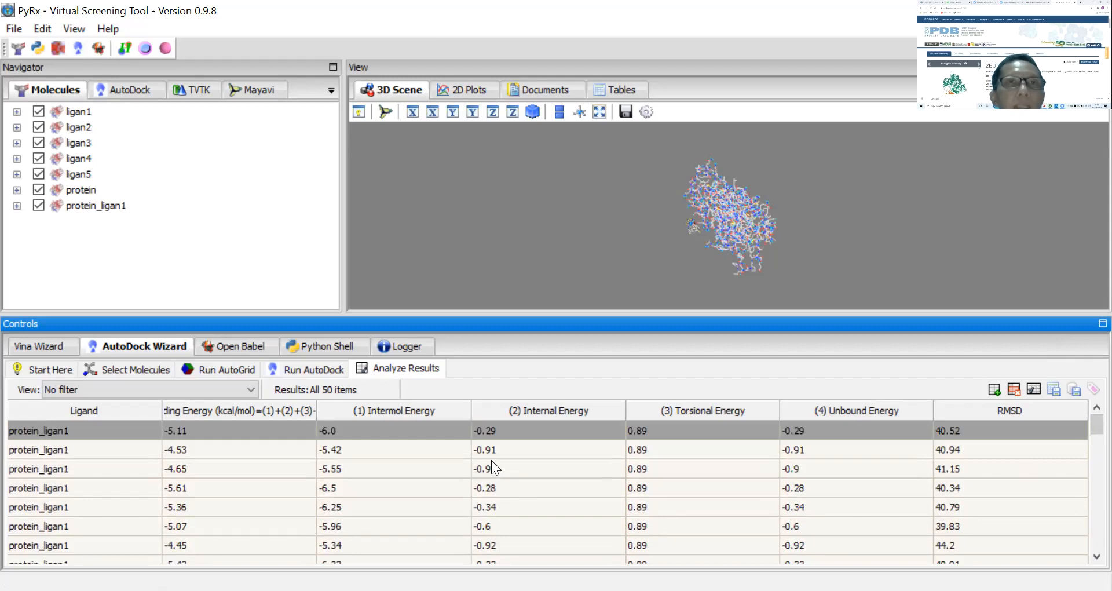
{"action": "left_click", "coordinate": [241, 411]}
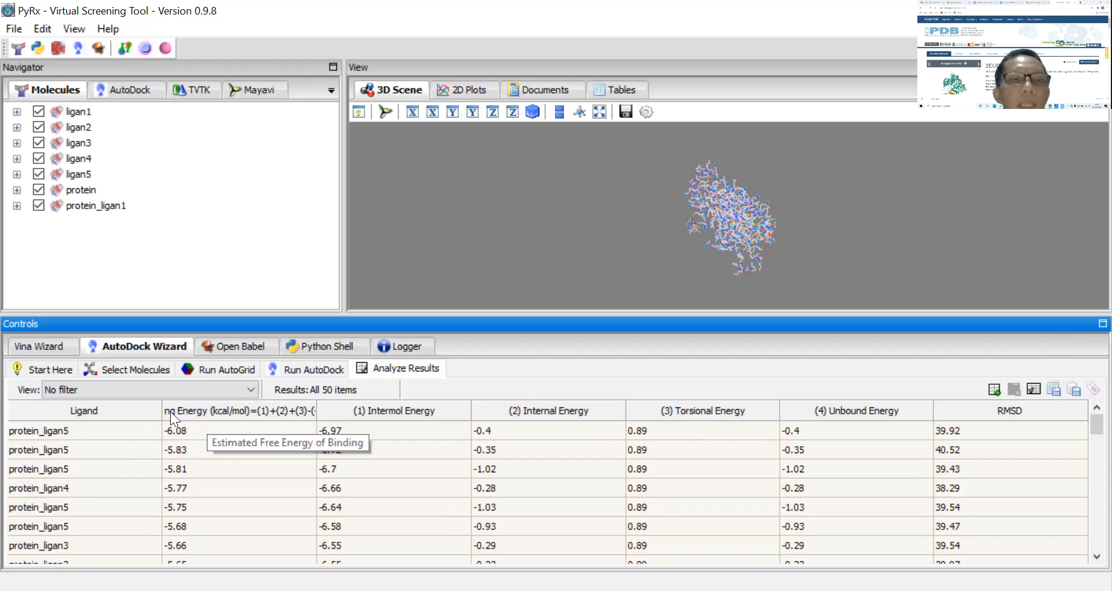
- Save the docking results as an SDF file named "rekapan docking" in the PyRx documents folder
{"action": "left_click", "coordinate": [1075, 391]}
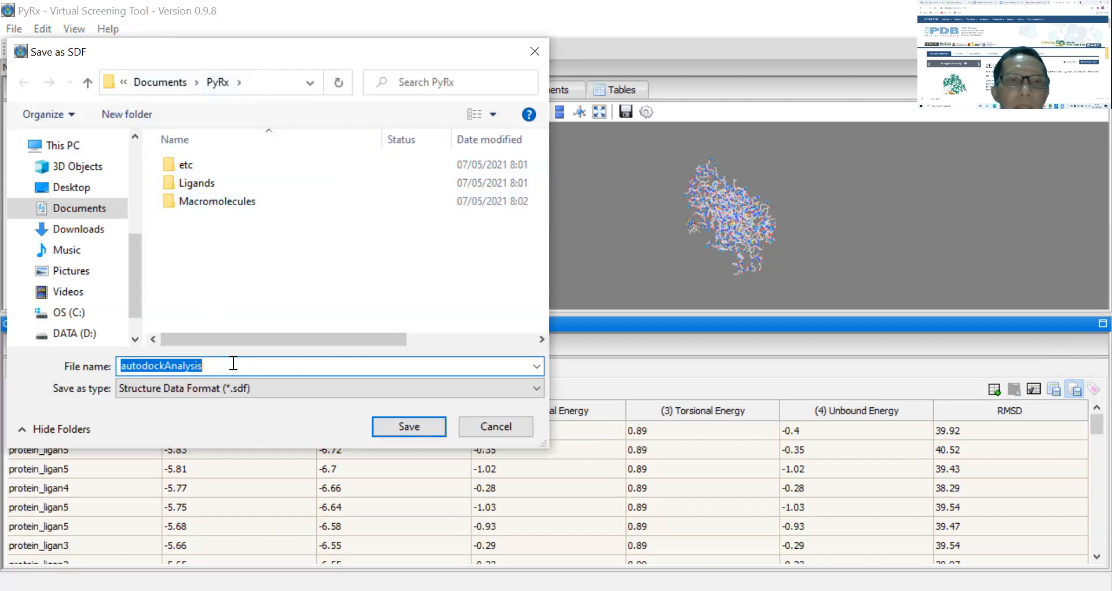
{"action": "type", "text": "rej"}
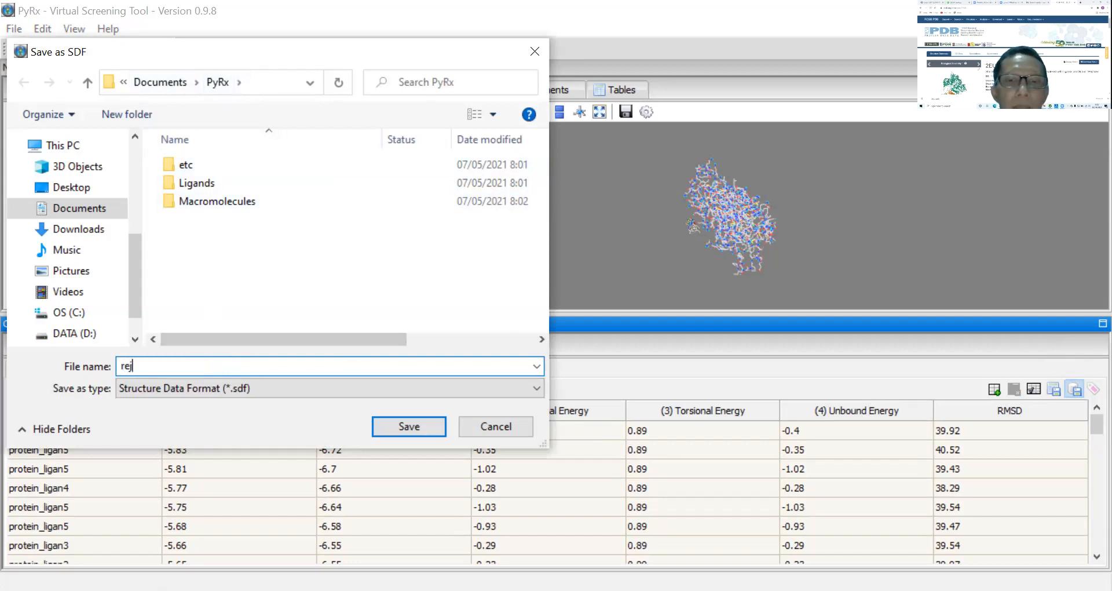
{"action": "key", "text": "BackSpace"}
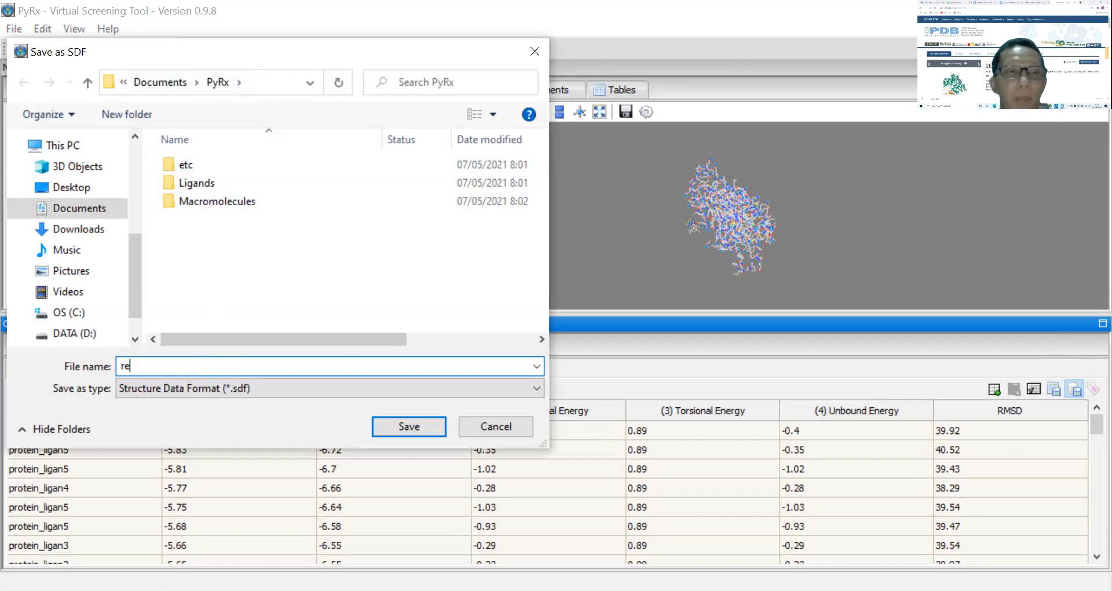
{"action": "type", "text": "kapan d"}
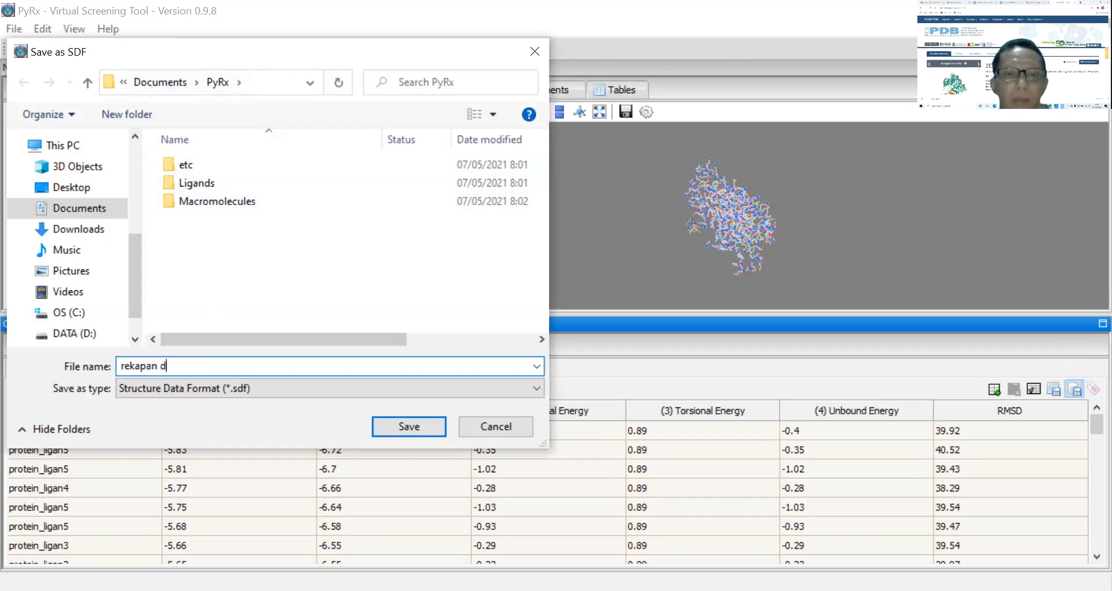
{"action": "type", "text": "ocking"}
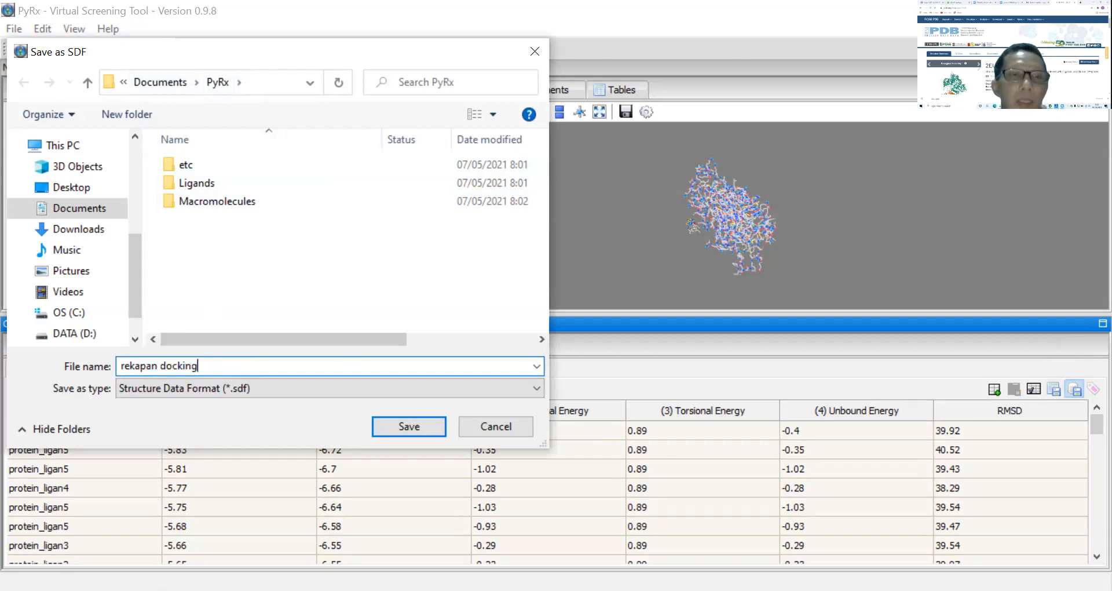
{"action": "left_click", "coordinate": [417, 429]}
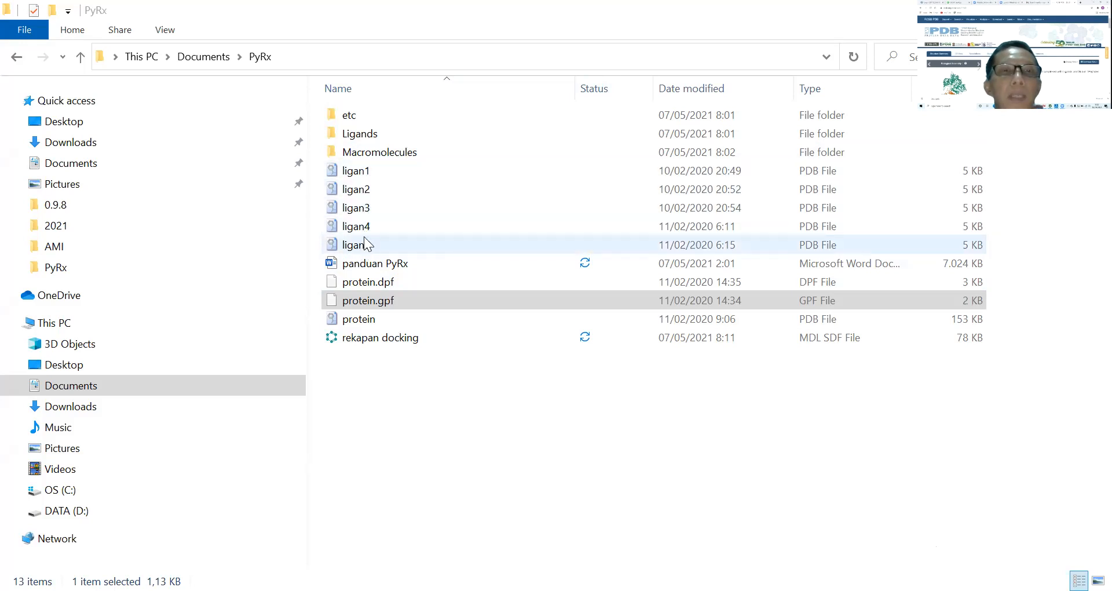
- In File Explorer, go from the PyRx folder to the ligan5 results folder inside Macromolecules\protein
{"action": "double_click", "coordinate": [392, 152]}
{"action": "left_click", "coordinate": [370, 119]}
{"action": "double_click", "coordinate": [369, 118]}
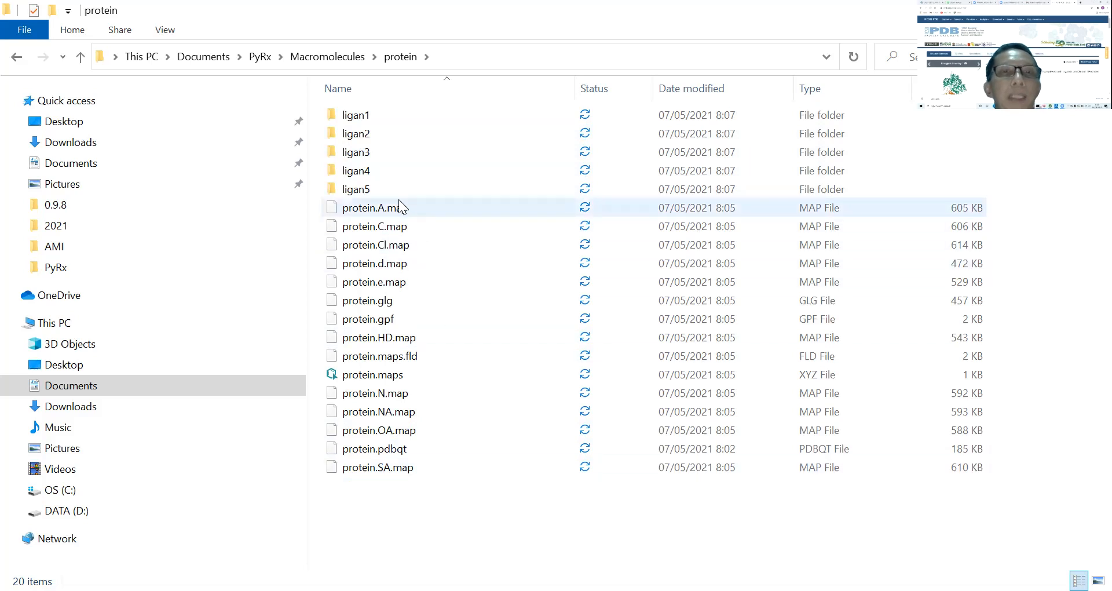
{"action": "mouse_move", "coordinate": [395, 194]}
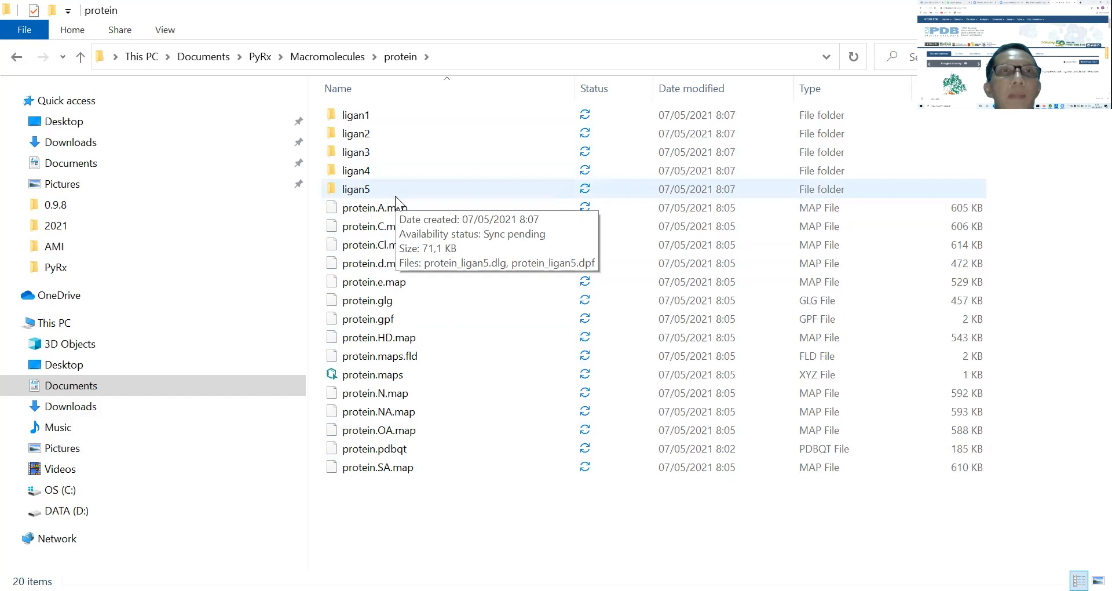
{"action": "double_click", "coordinate": [361, 193]}
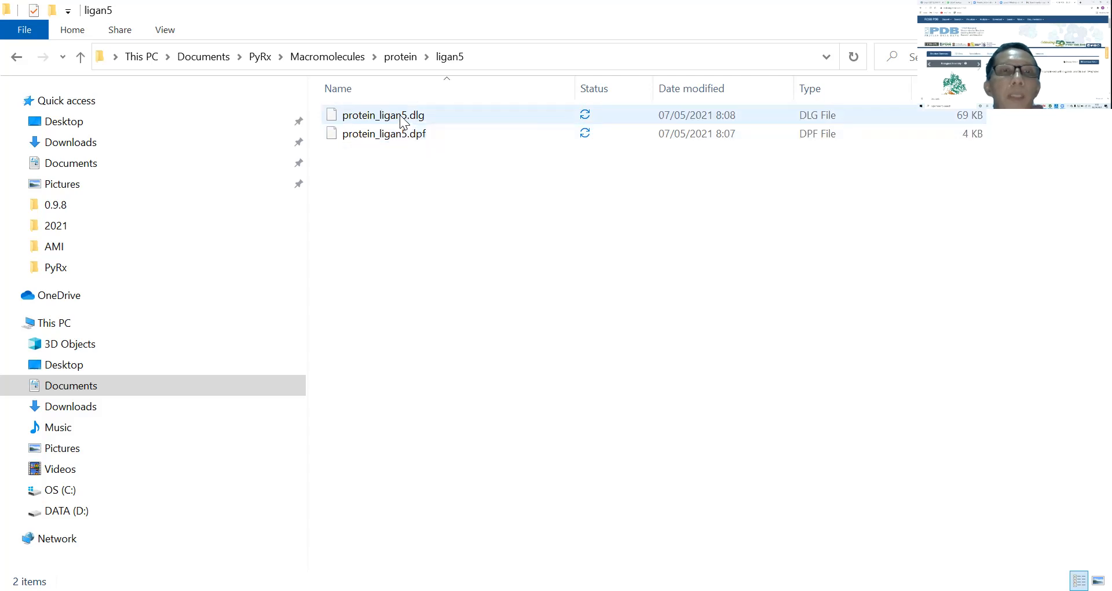
- Open the docking log protein_ligan5.dlg in Notepad++
{"action": "left_click", "coordinate": [402, 118]}
{"action": "right_click", "coordinate": [401, 116]}
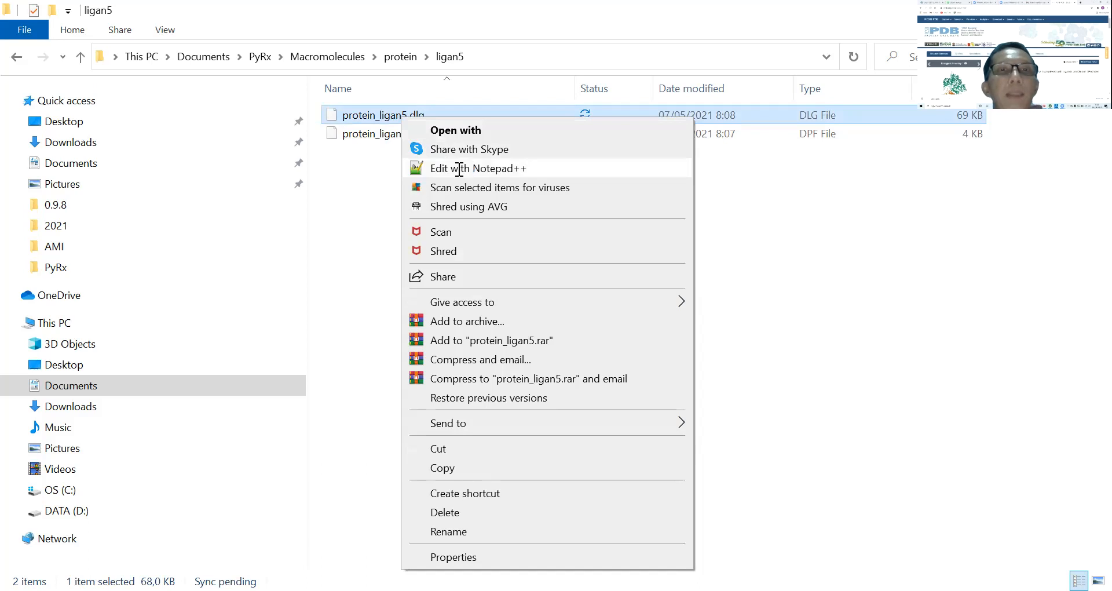
{"action": "left_click", "coordinate": [460, 169]}
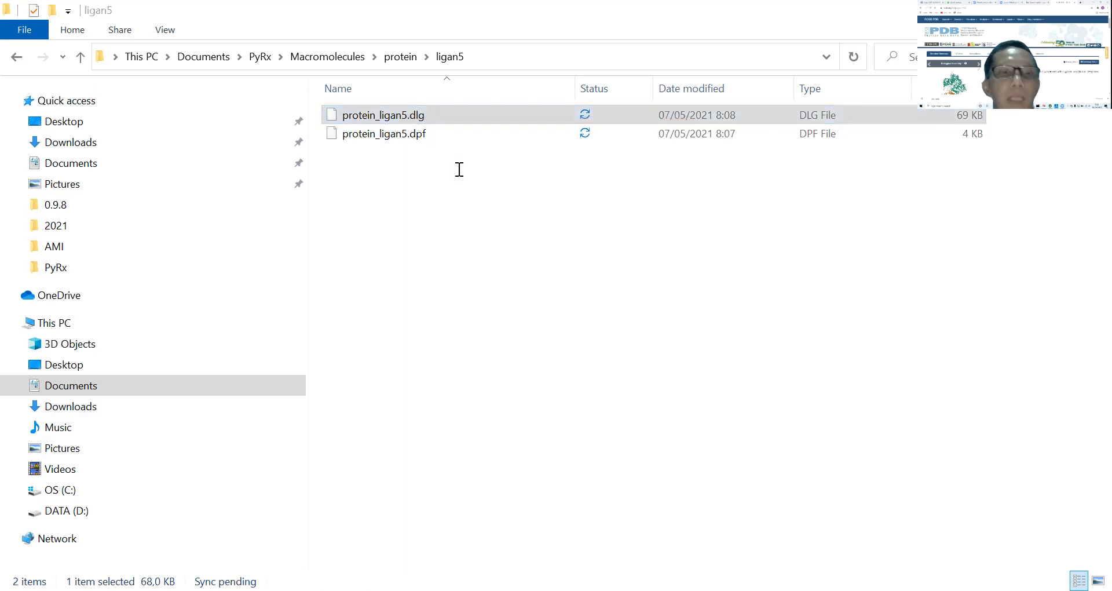